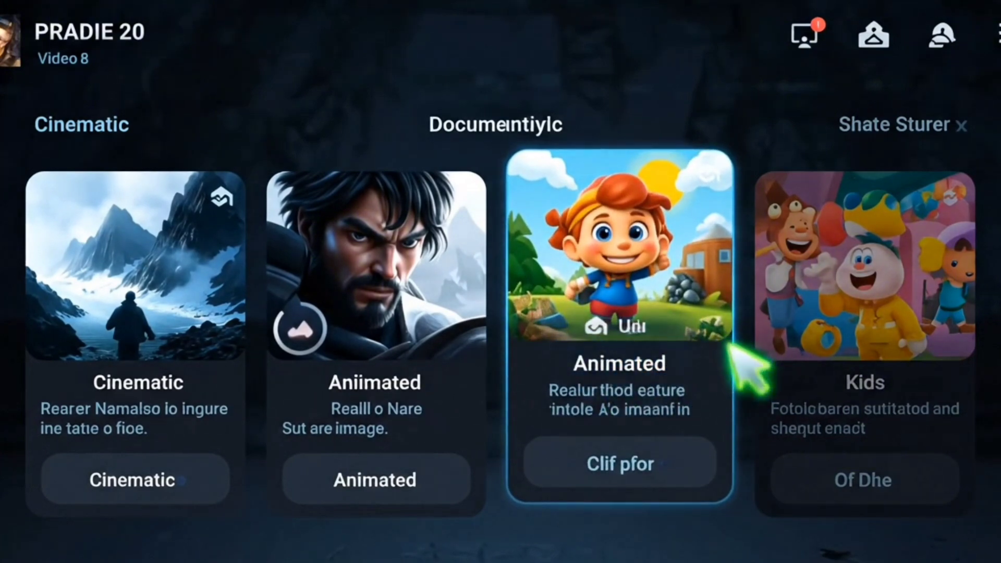
# - Search Google for 'vnshare top'
pyautogui.click(751, 361)
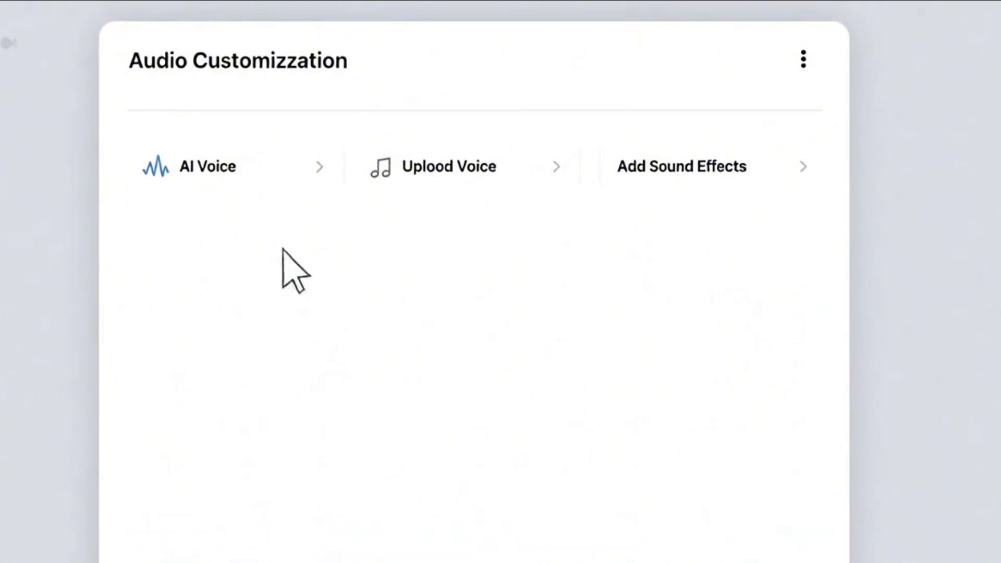
pyautogui.click(299, 179)
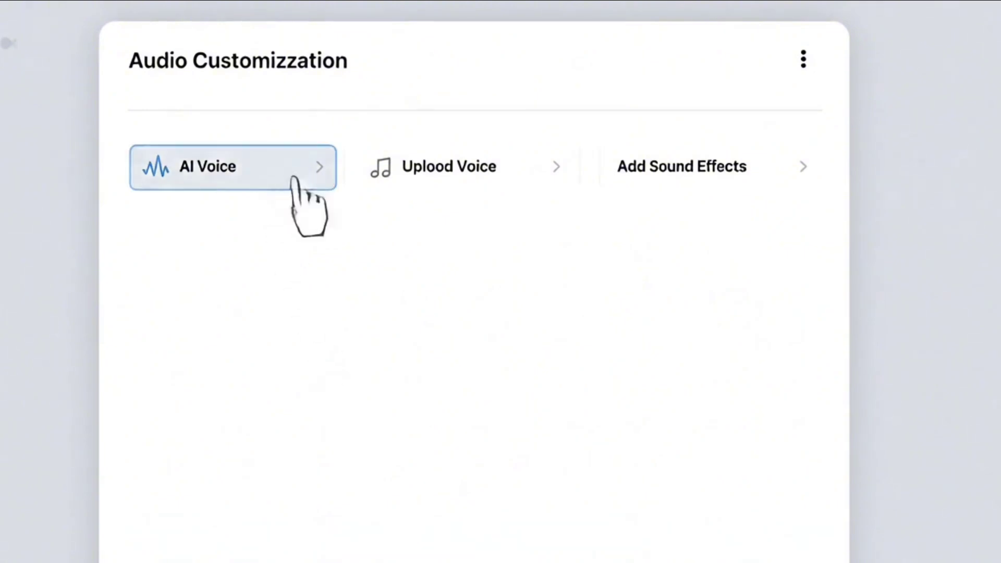
pyautogui.click(220, 168)
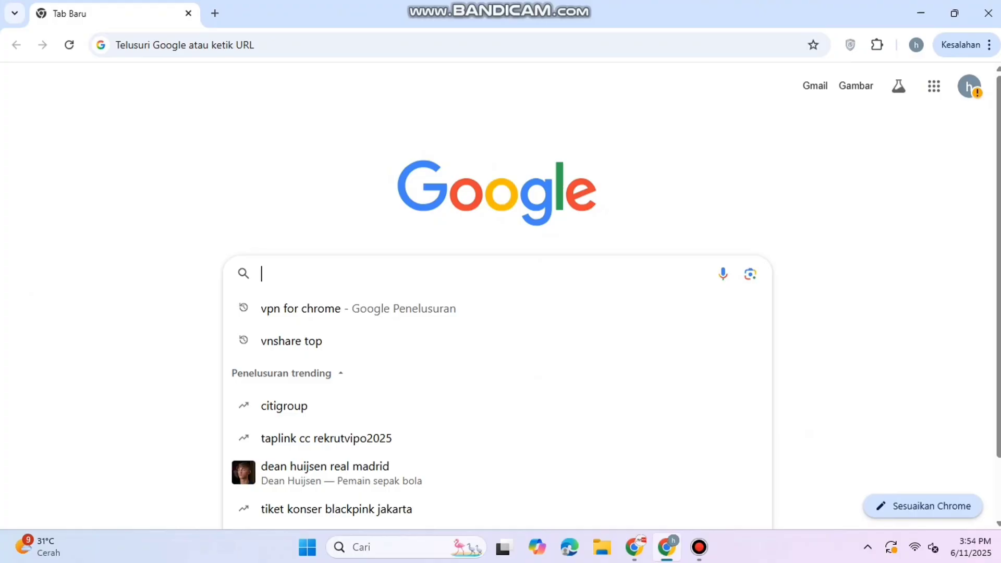
pyautogui.write('vn')
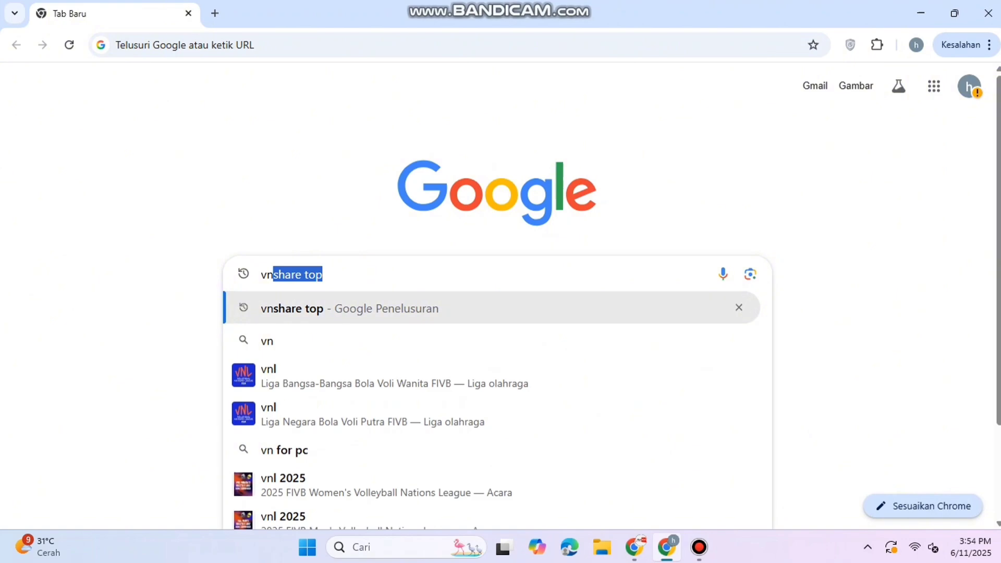
pyautogui.press('Return')
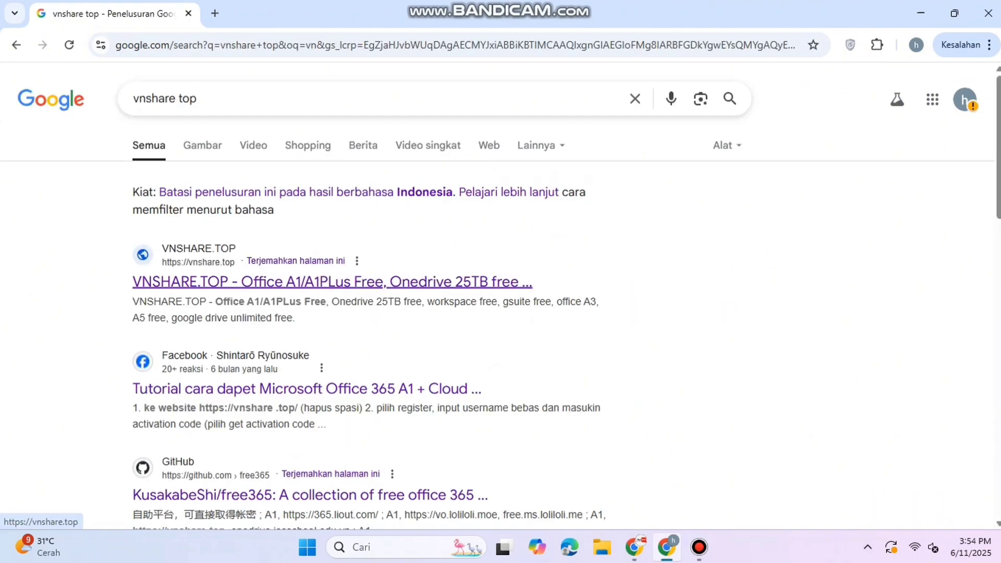
# - Open the VNSHARE.TOP result, translate it to Indonesian, and dismiss the full-page ad
pyautogui.click(332, 281)
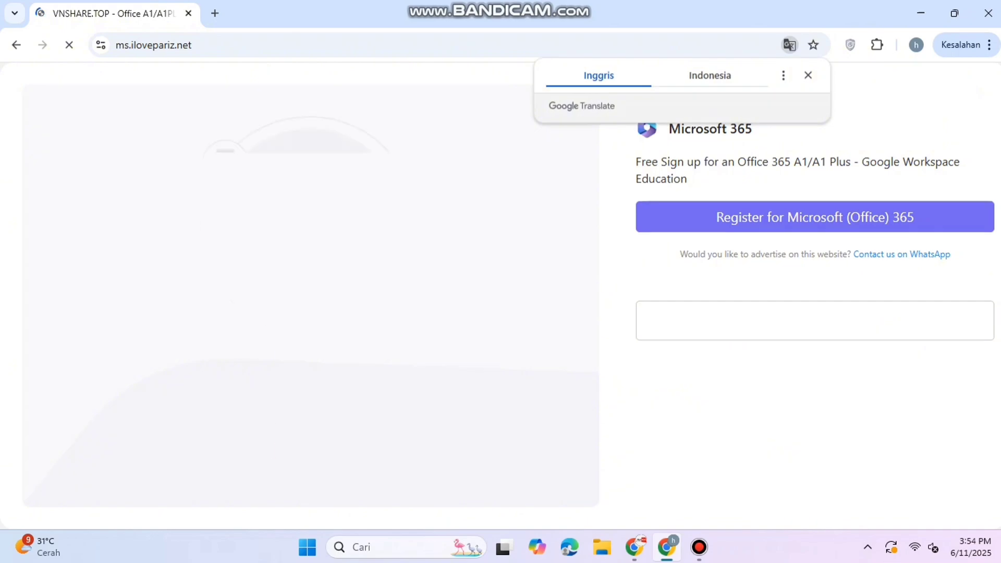
pyautogui.click(710, 76)
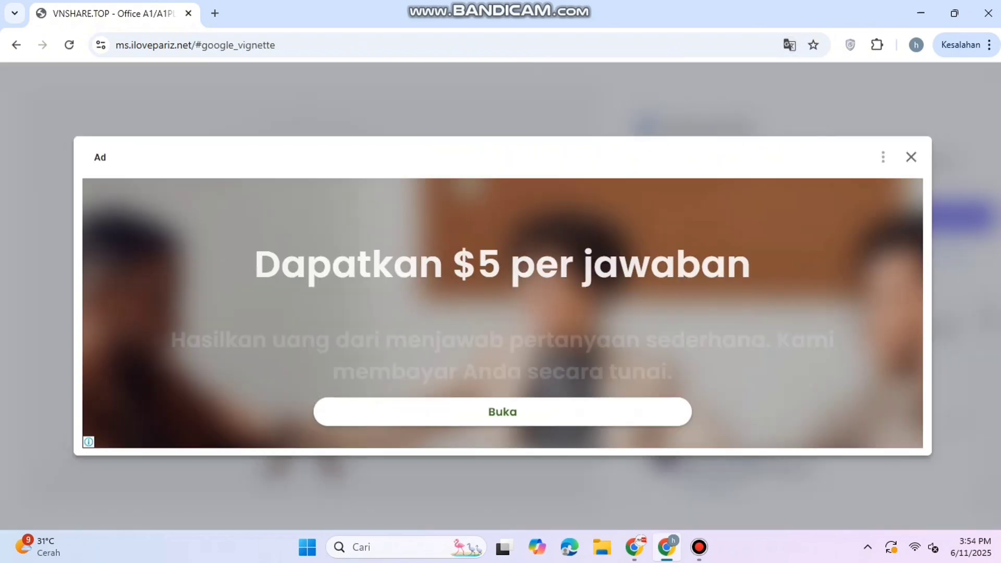
pyautogui.click(910, 157)
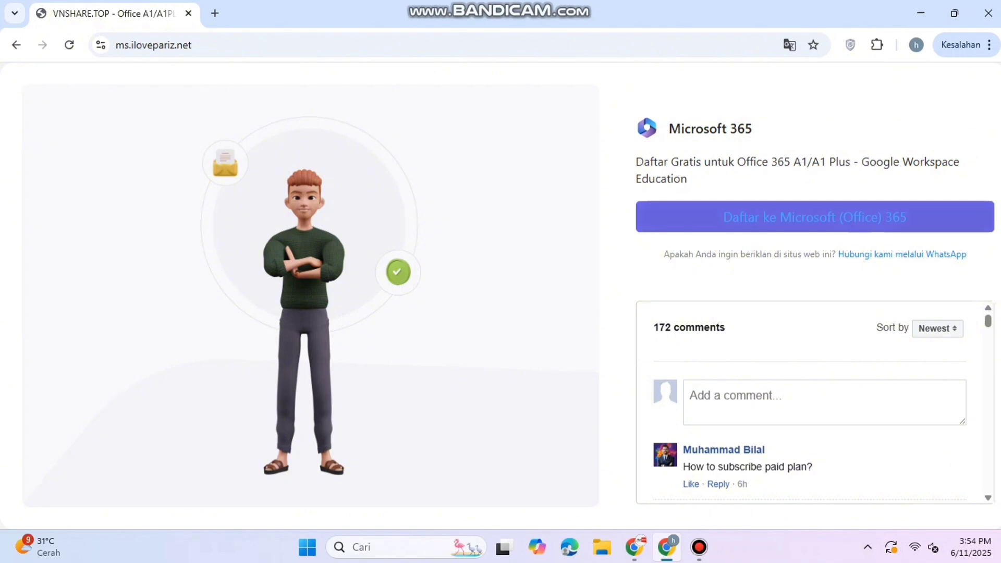
# - Open the Office registration form and copy the site's activation code
pyautogui.click(814, 217)
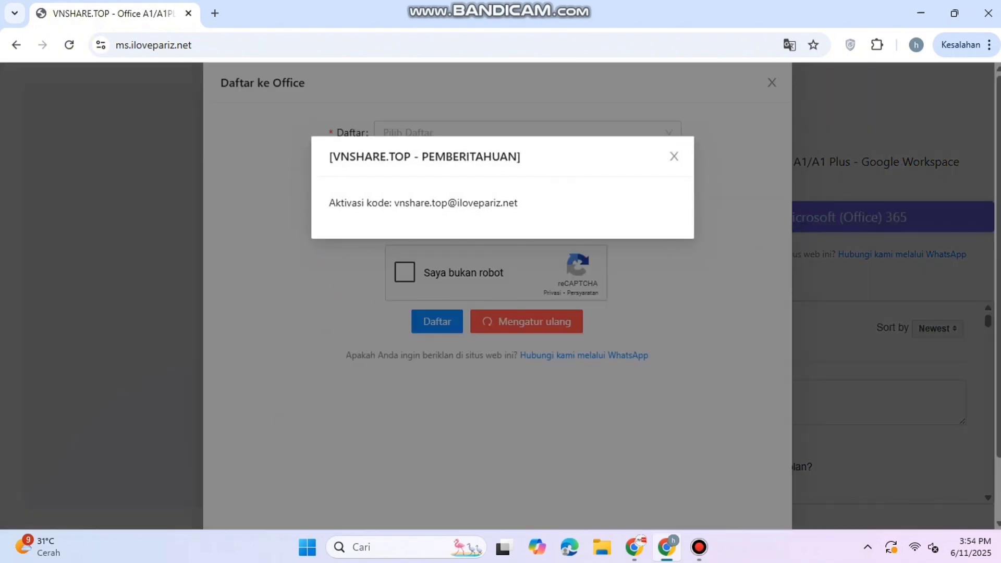
pyautogui.moveTo(395, 202); pyautogui.dragTo(518, 203)
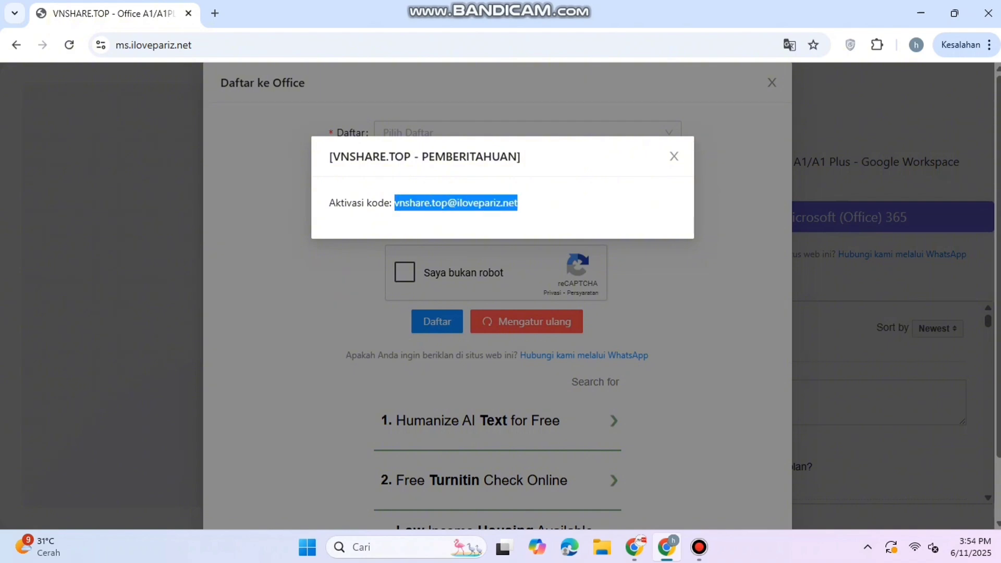
pyautogui.click(490, 284)
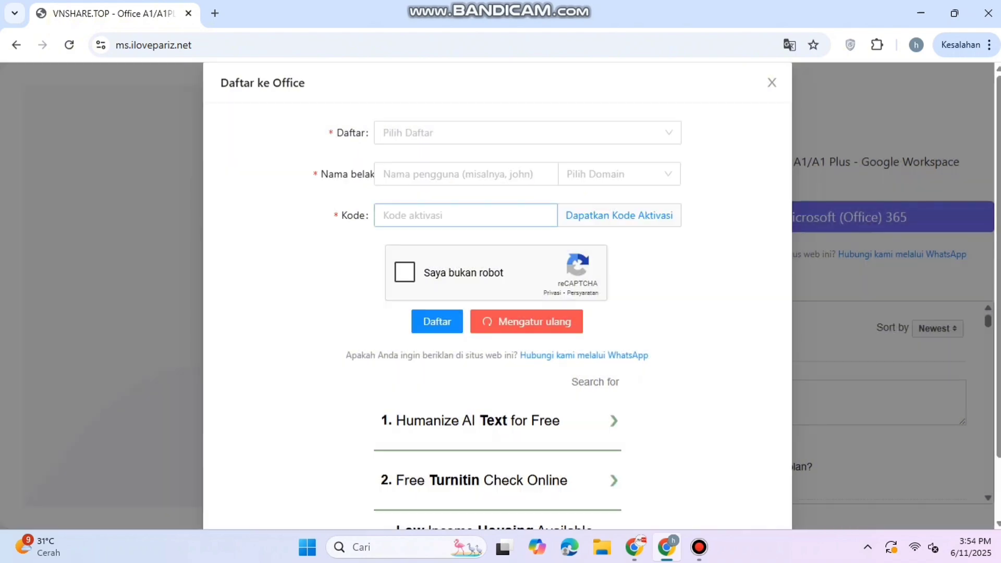
# - Pick Office 365 A1, enter a username, domain and activation code, then register
pyautogui.click(469, 133)
pyautogui.click(459, 163)
pyautogui.click(459, 175)
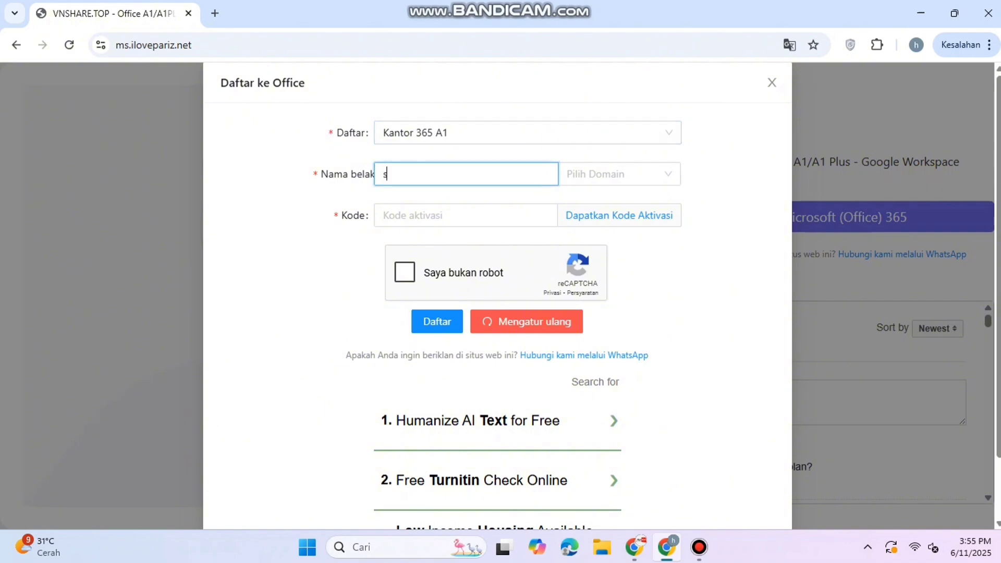
pyautogui.click(619, 174)
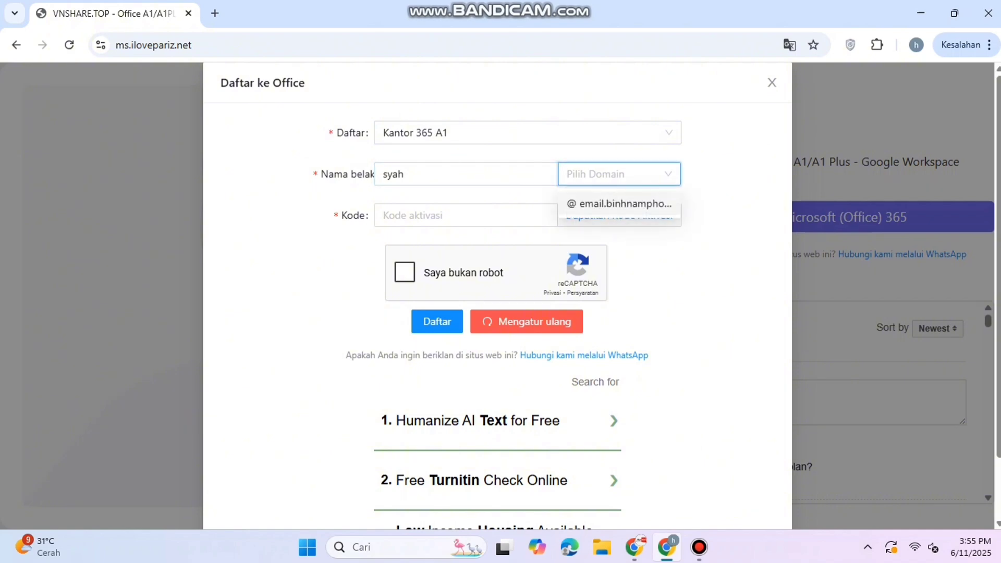
pyautogui.click(619, 204)
pyautogui.click(459, 215)
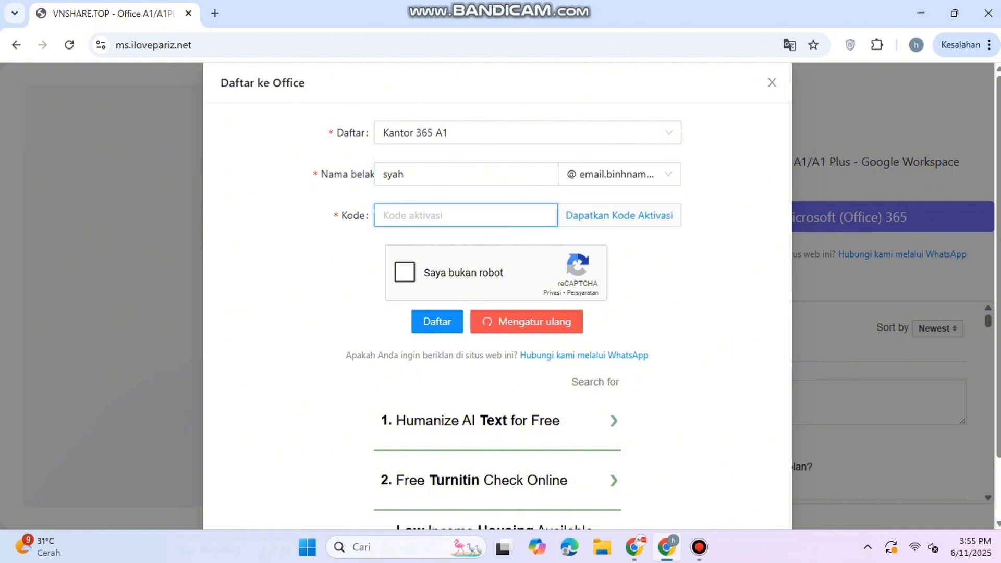
pyautogui.click(404, 272)
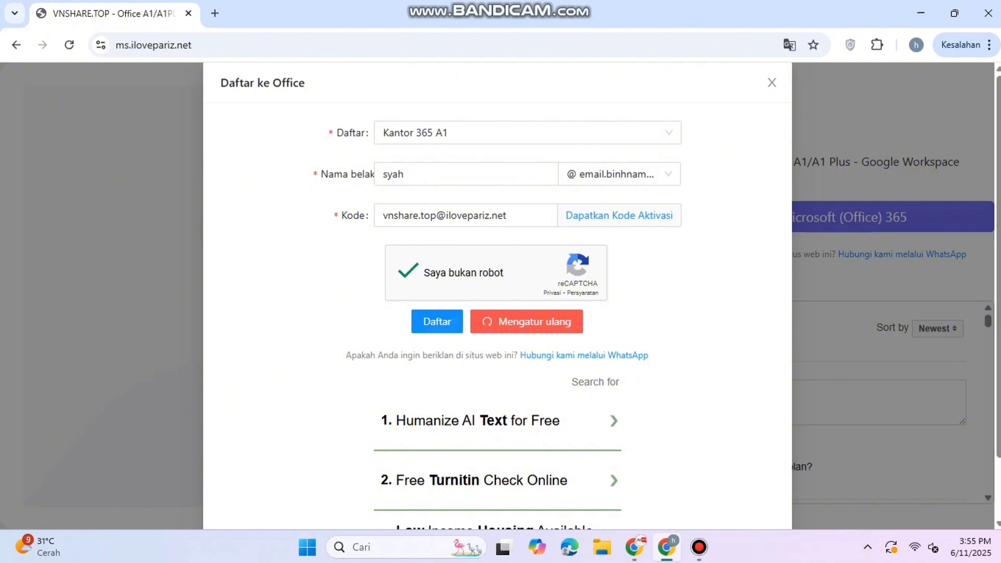
pyautogui.click(437, 321)
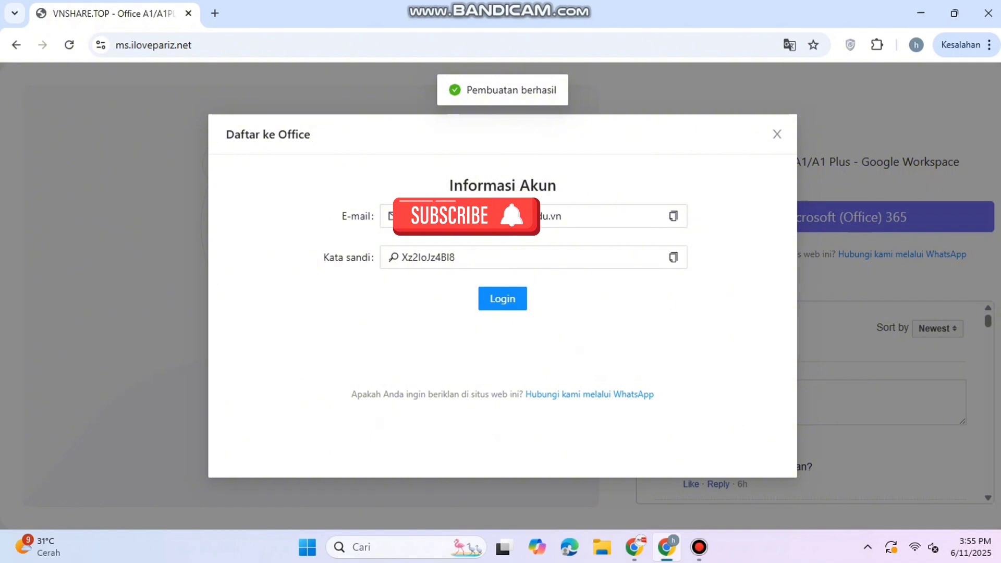
# - Copy the new account's e-mail and submit it on the Microsoft login page
pyautogui.click(673, 215)
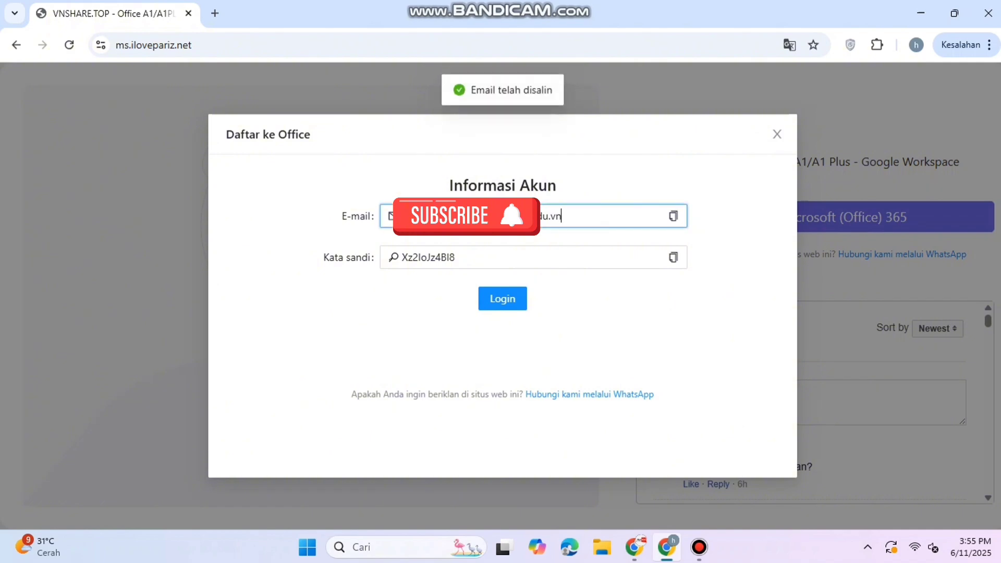
pyautogui.click(503, 298)
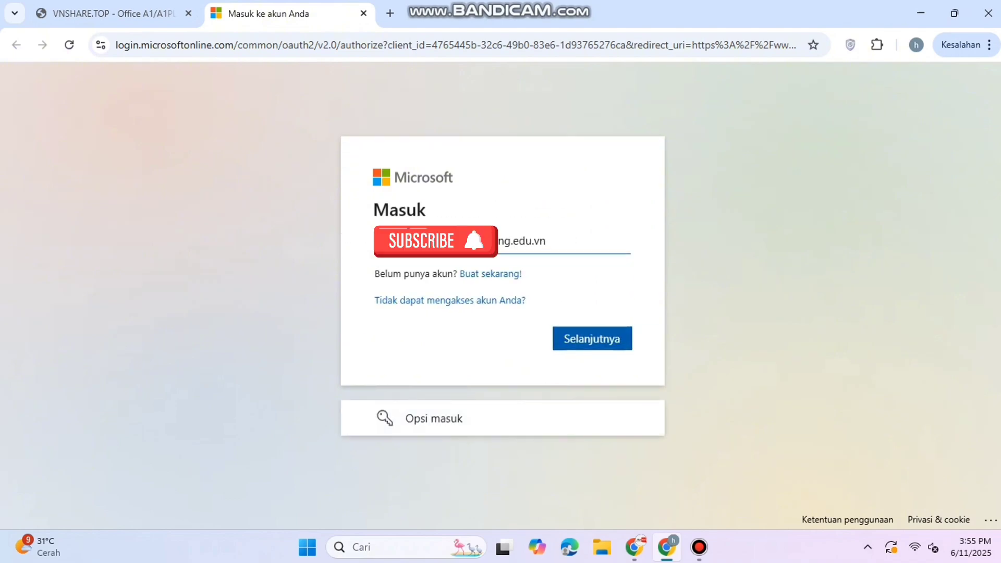
pyautogui.click(592, 338)
# - Copy the account password, sign in with it, and decline saving the password
pyautogui.click(110, 14)
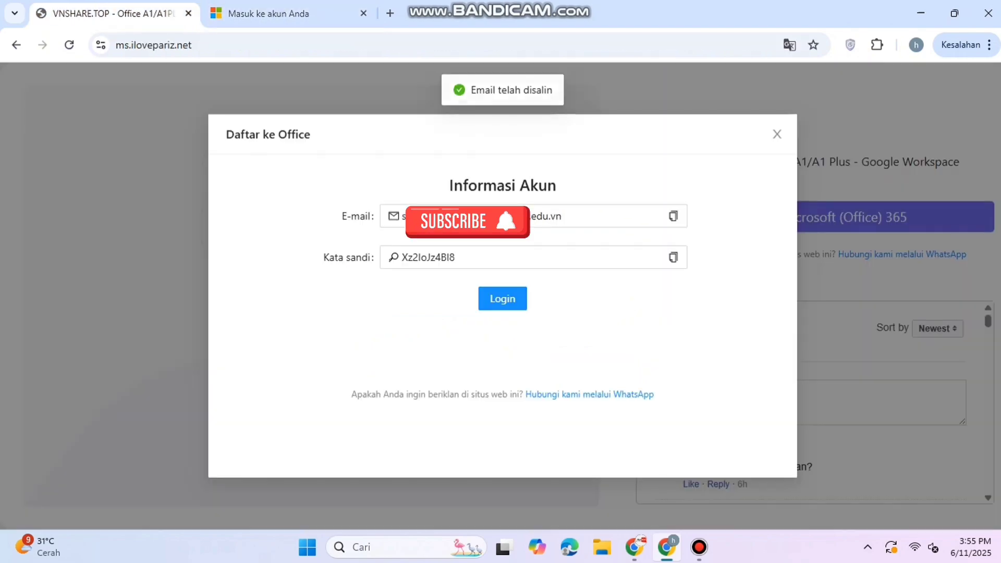
pyautogui.click(672, 257)
pyautogui.click(287, 13)
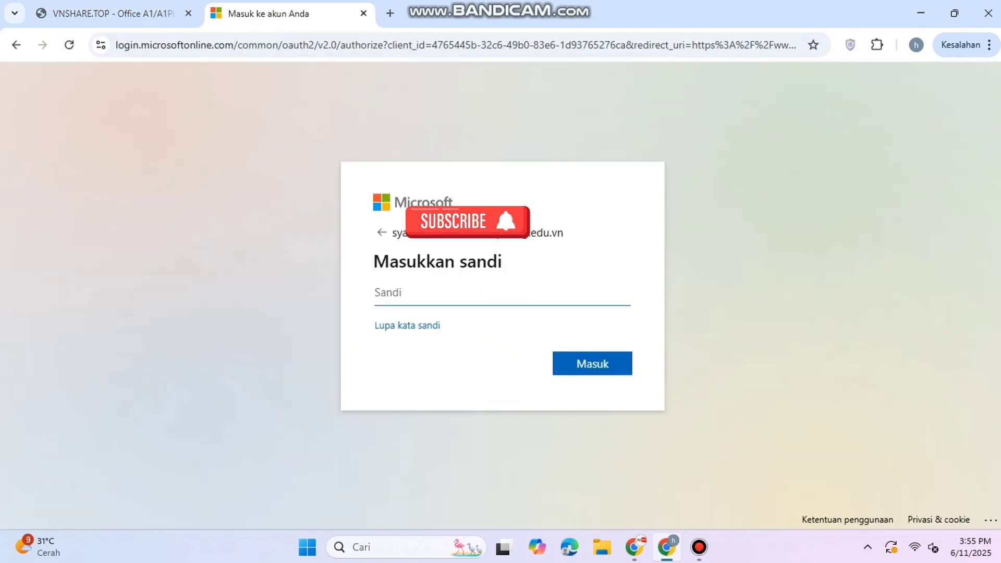
pyautogui.click(592, 364)
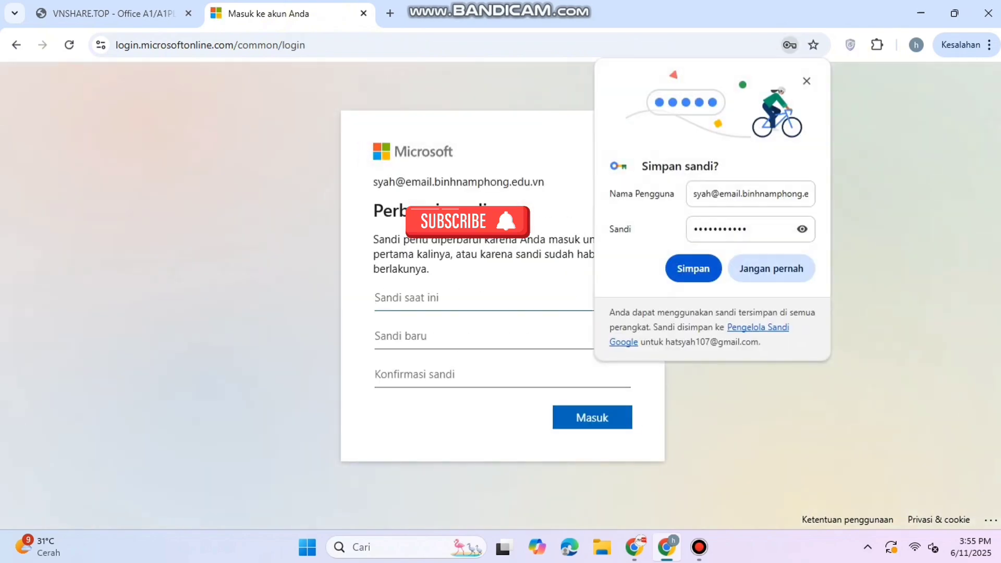
pyautogui.click(806, 81)
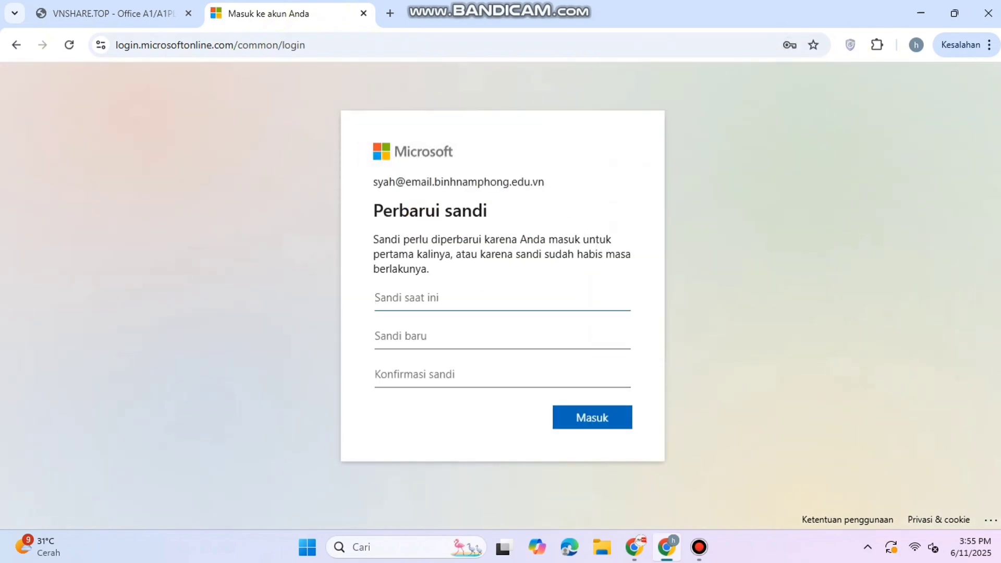
# - Replace the temporary password with a new one and confirm staying signed in
pyautogui.hotkey('ctrl', 'v')
pyautogui.click(502, 336)
pyautogui.click(733, 448)
pyautogui.click(592, 417)
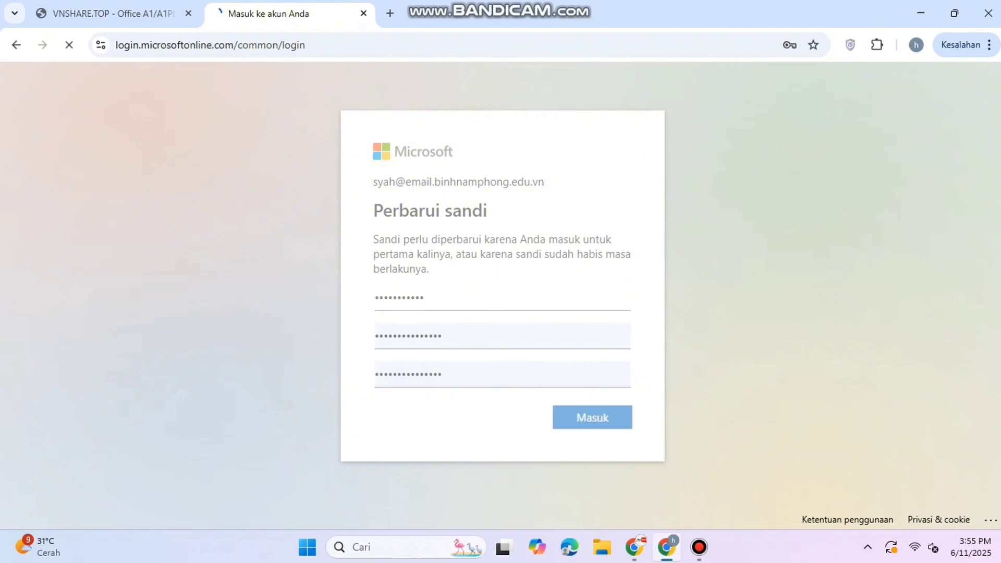
pyautogui.press('Escape')
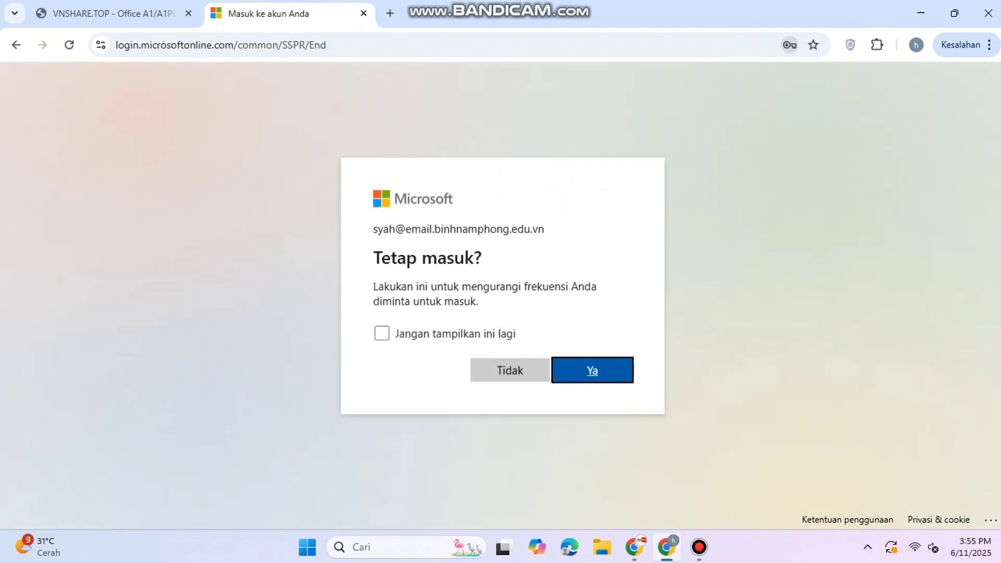
pyautogui.press('Return')
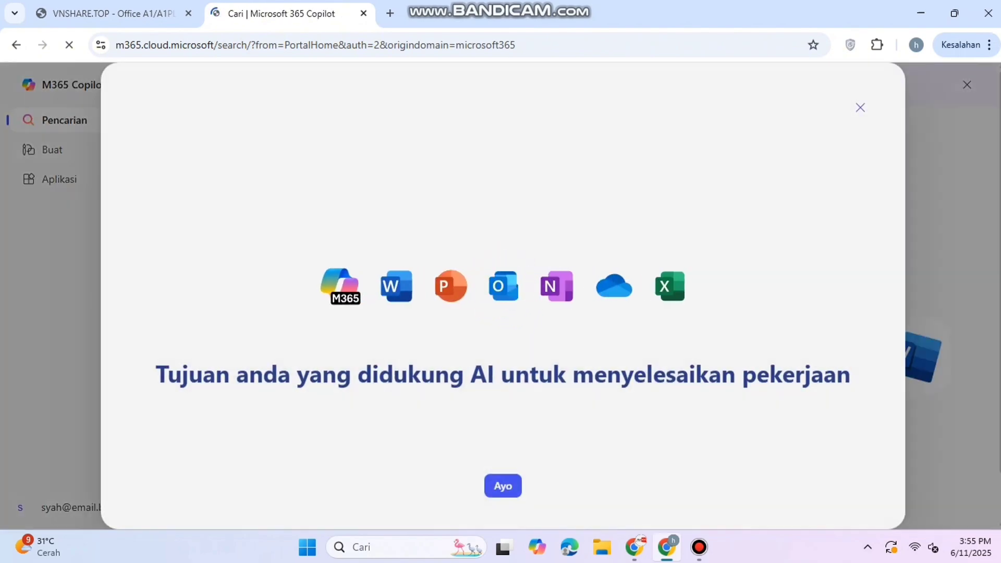
# - Launch Outlook from the Microsoft 365 apps list and show the favourite inbox
pyautogui.press('Escape')
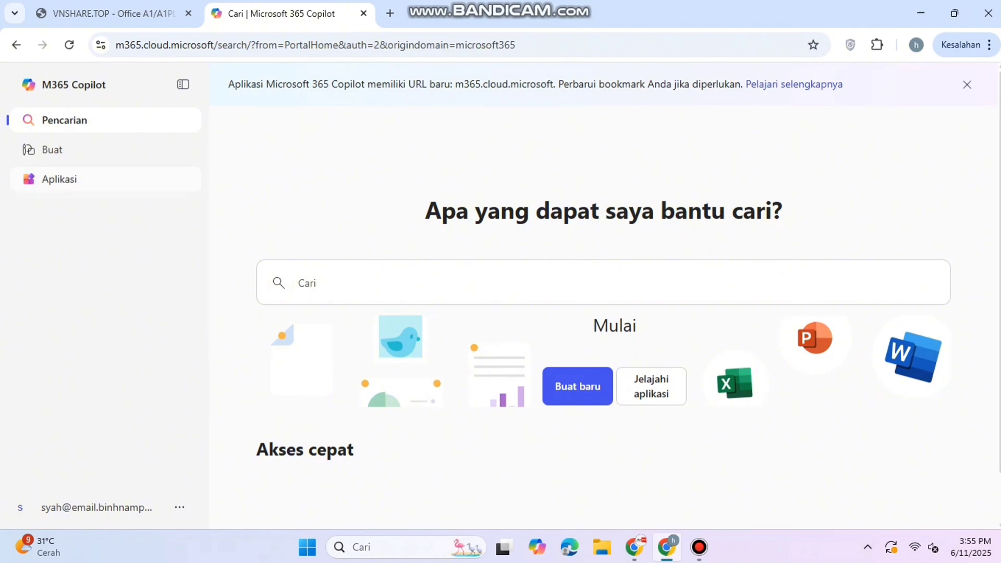
pyautogui.click(59, 179)
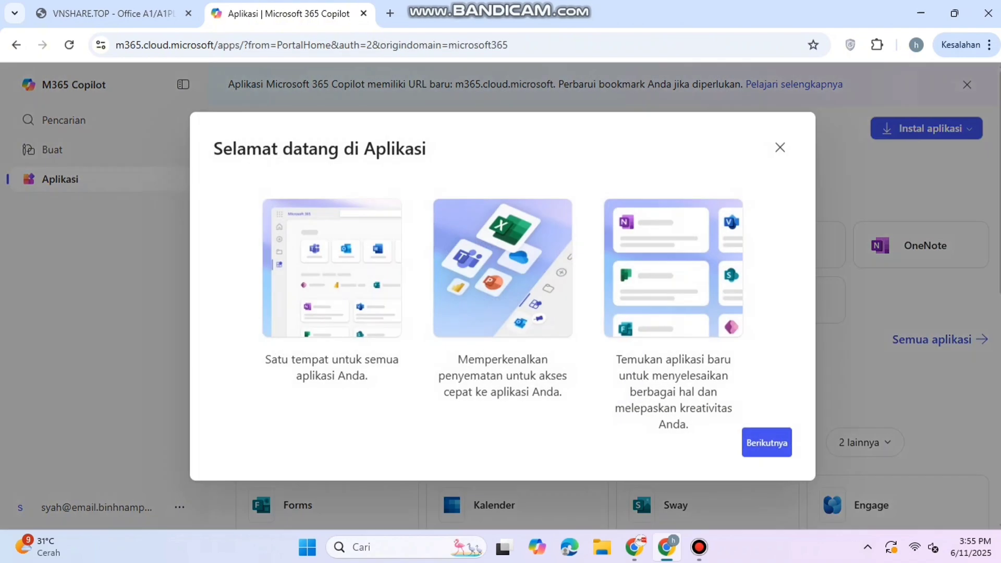
pyautogui.press('Escape')
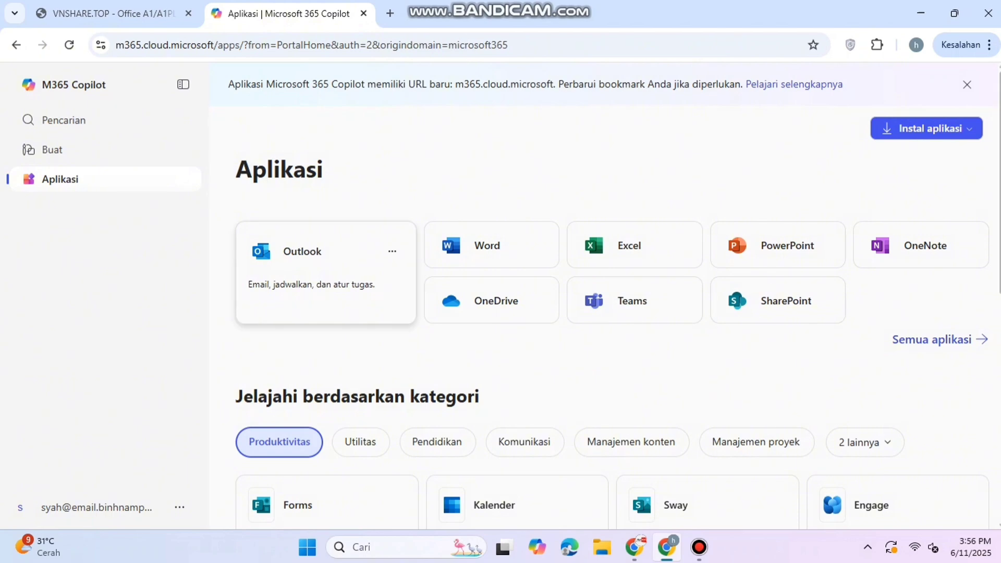
pyautogui.click(302, 251)
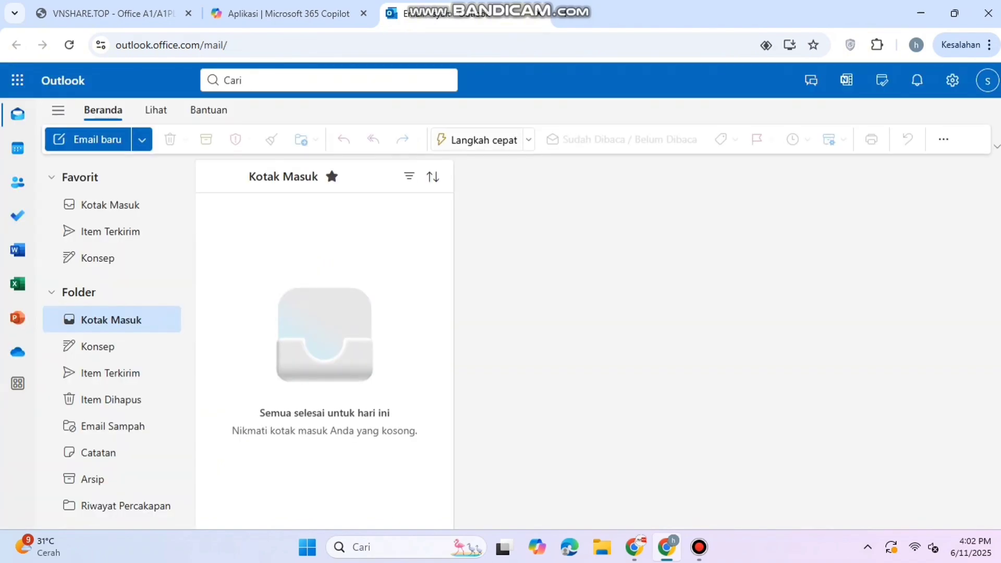
pyautogui.click(110, 205)
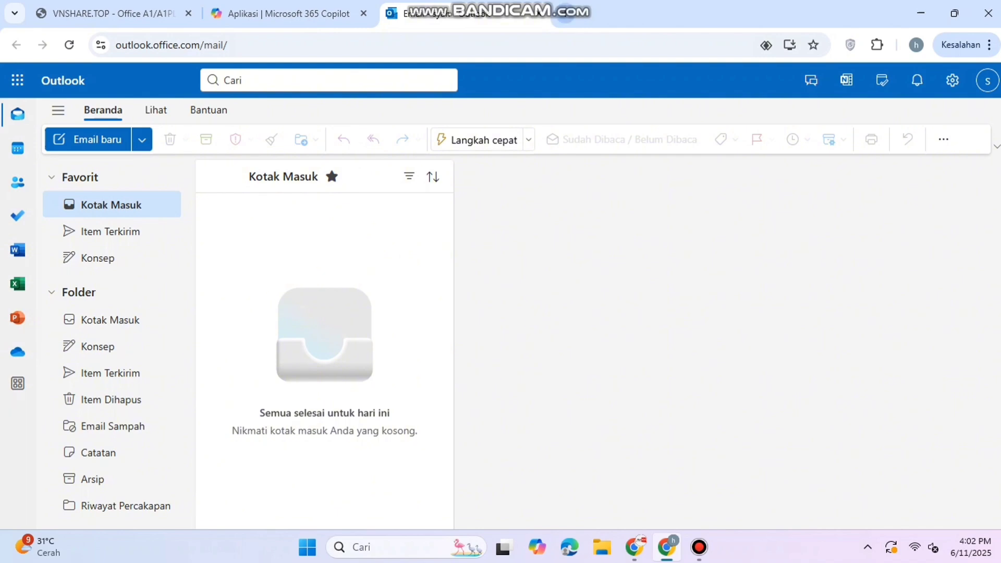
pyautogui.hotkey('ctrl', 't')
# - Search Google for 'gemini for student' and open the Google AI Pro for students result
pyautogui.click(346, 274)
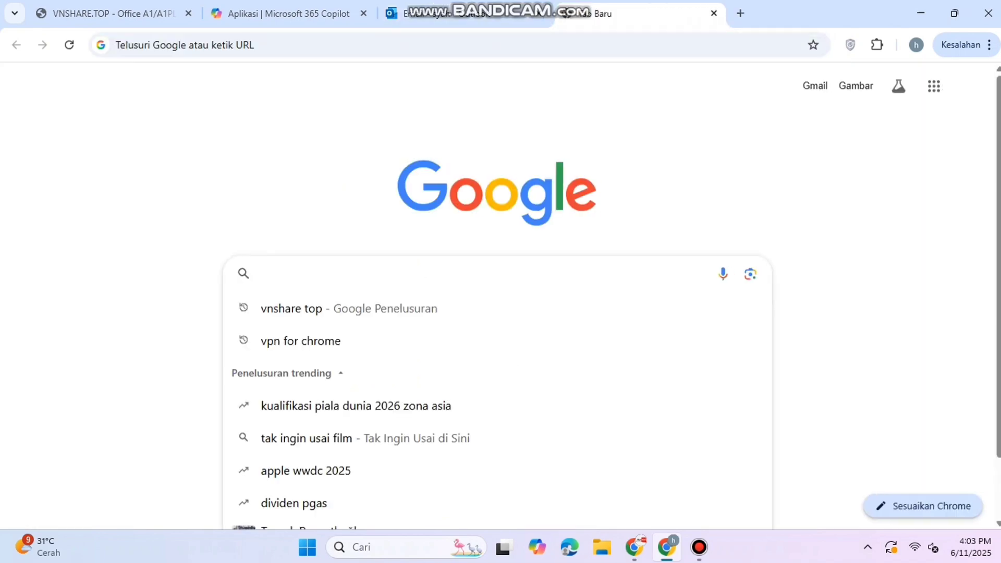
pyautogui.write('gemini')
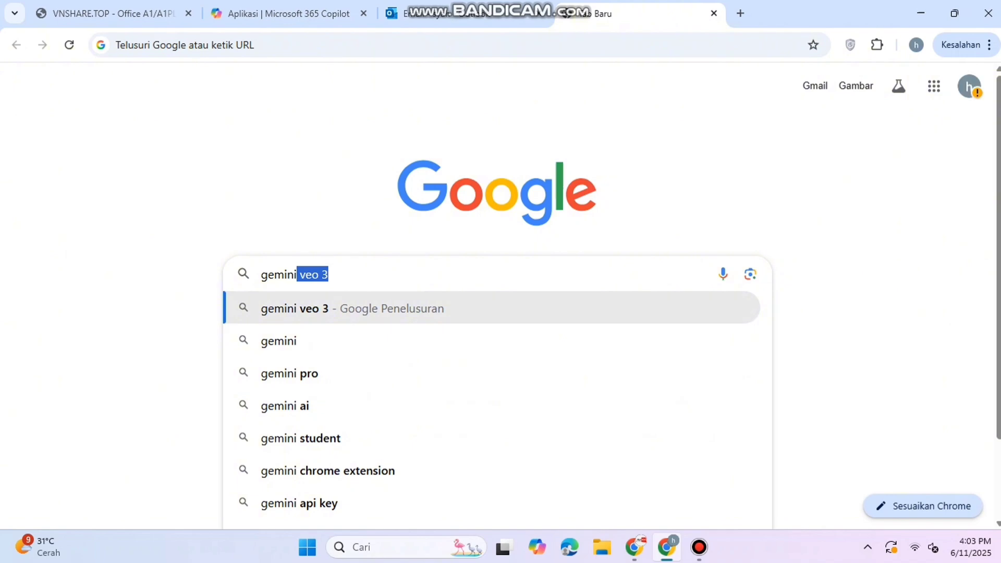
pyautogui.write(' for')
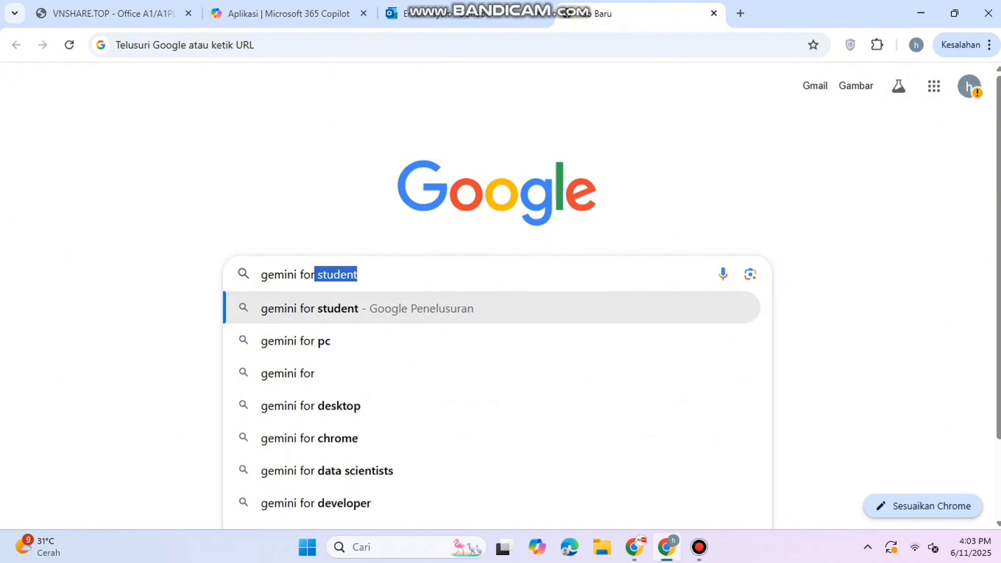
pyautogui.press('Return')
pyautogui.scroll(-3, 501, 313)
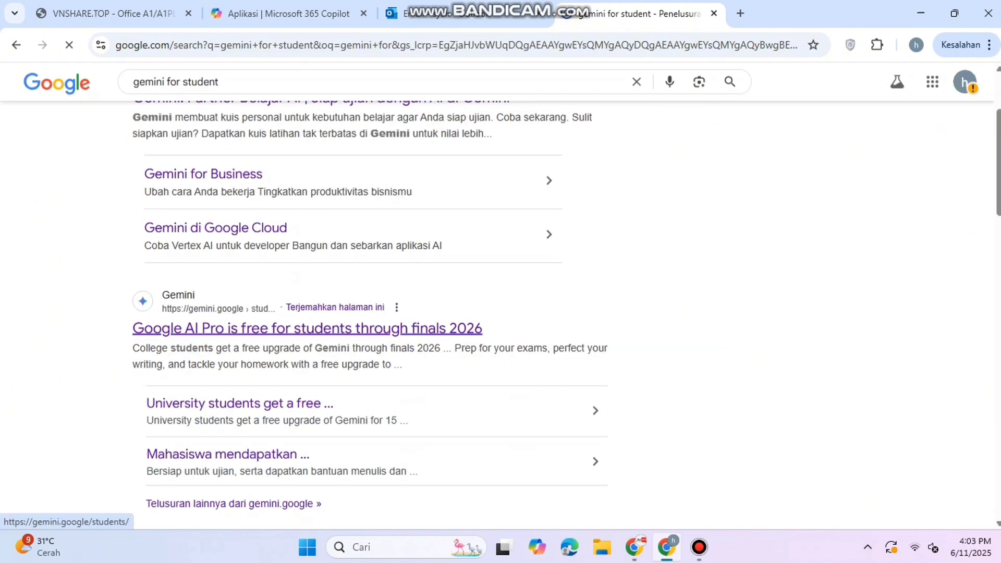
pyautogui.click(307, 328)
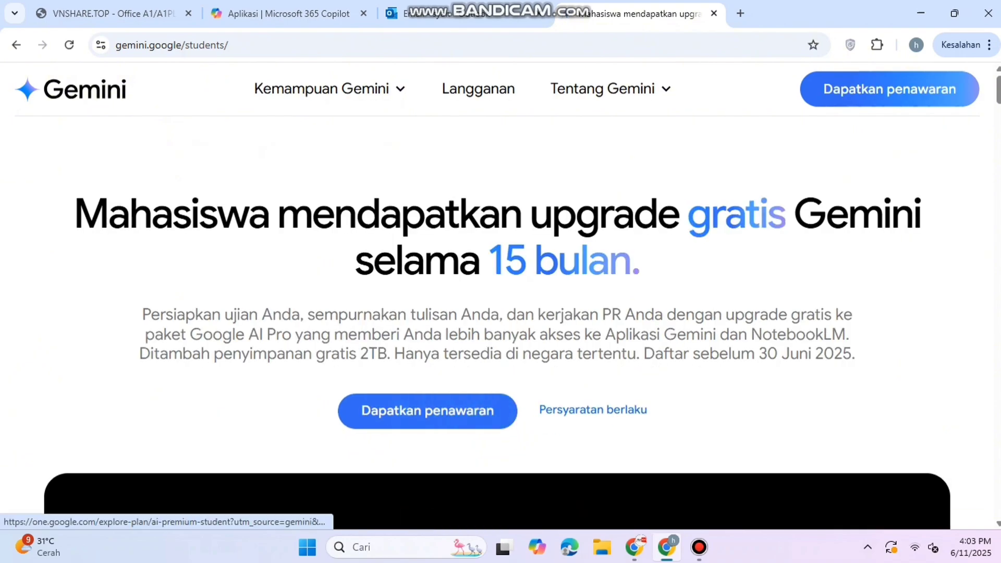
# - Claim the student Gemini offer and submit the new school e-mail for verification
pyautogui.click(427, 411)
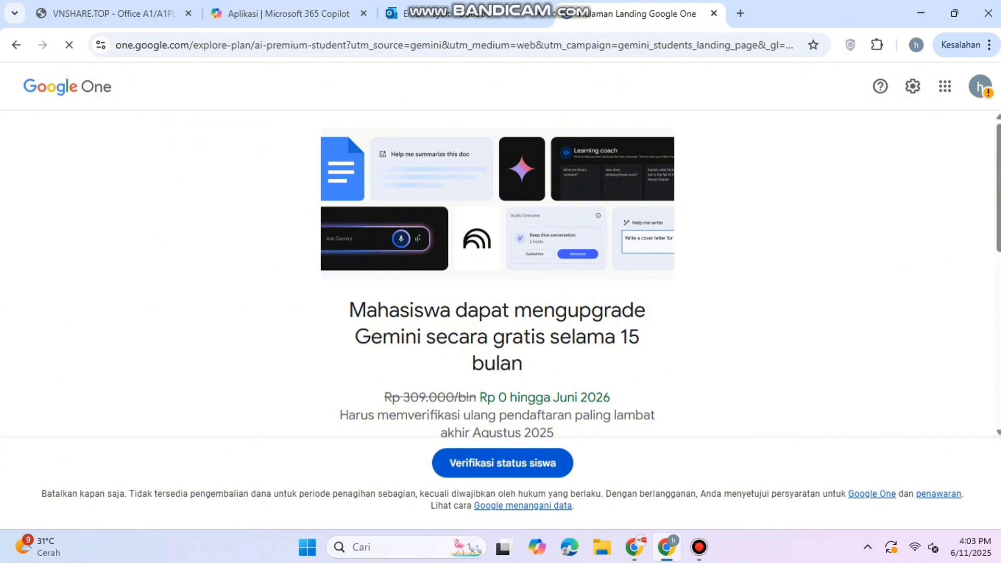
pyautogui.scroll(-9, 496, 274)
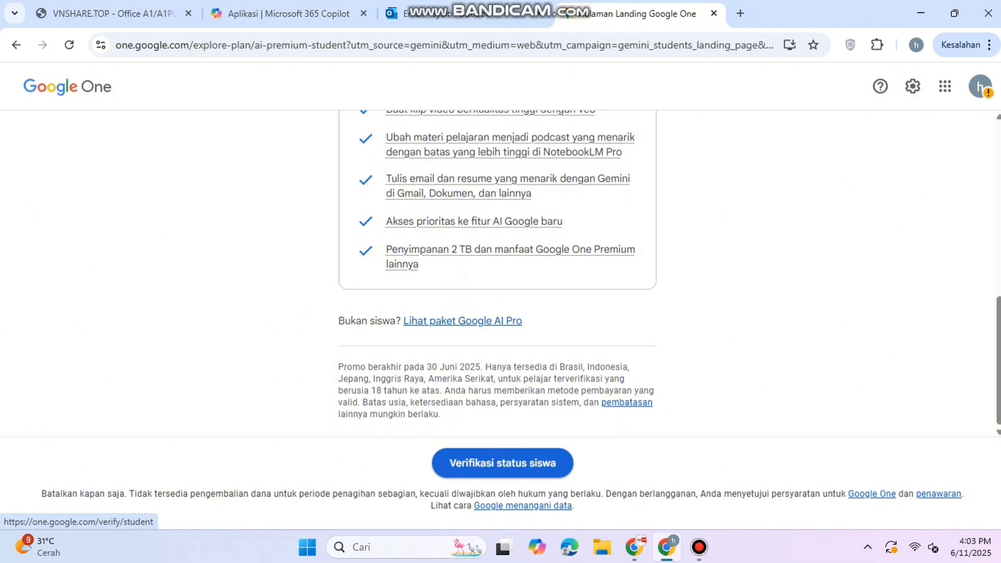
pyautogui.click(502, 463)
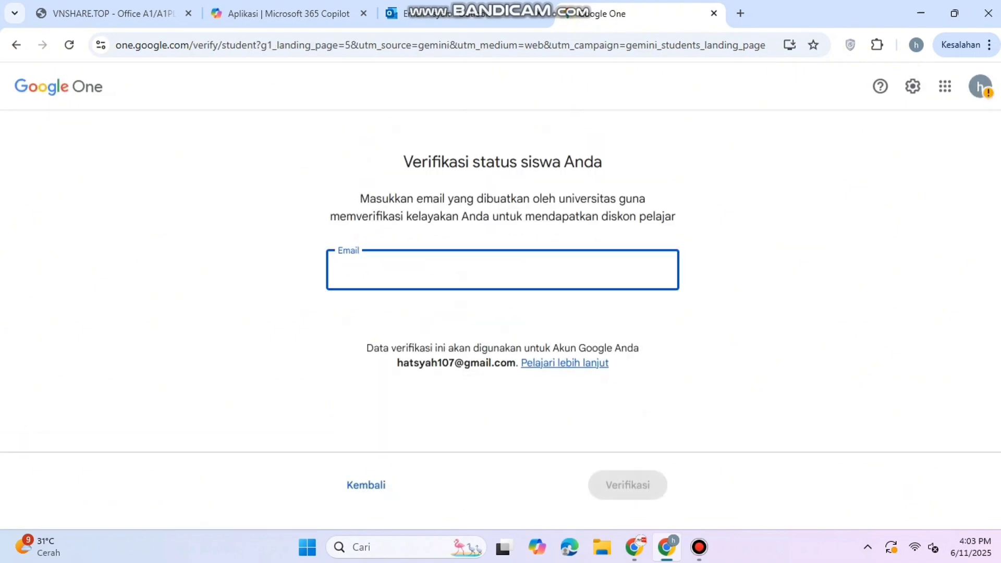
pyautogui.hotkey('ctrl', 'v')
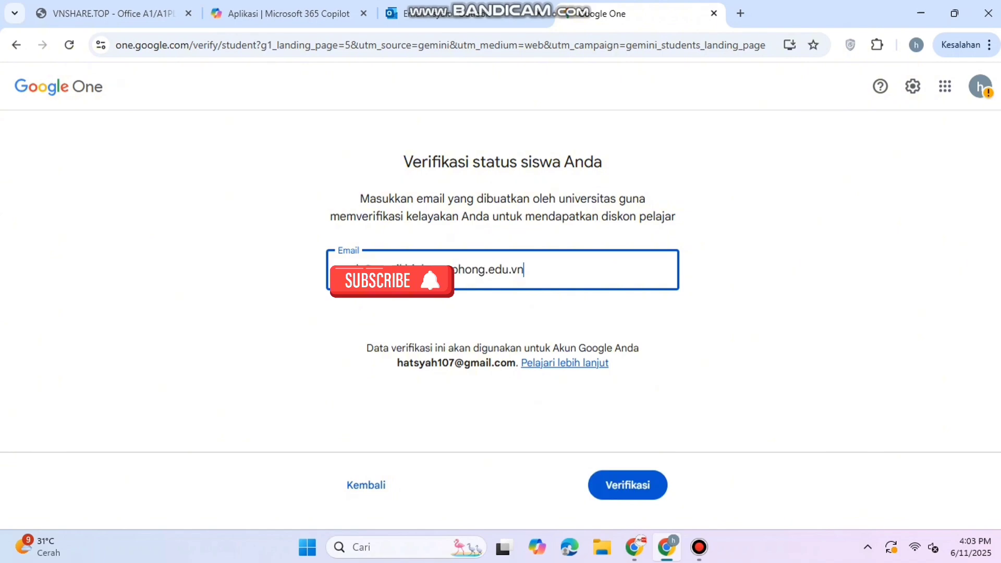
pyautogui.press('Return')
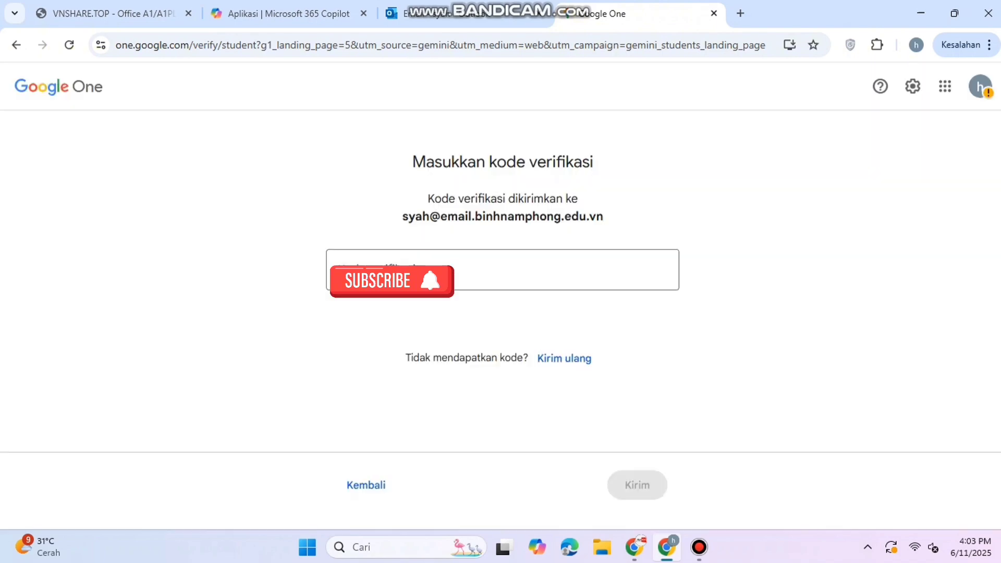
# - In Outlook, open Google's verification e-mail and copy its code
pyautogui.click(466, 14)
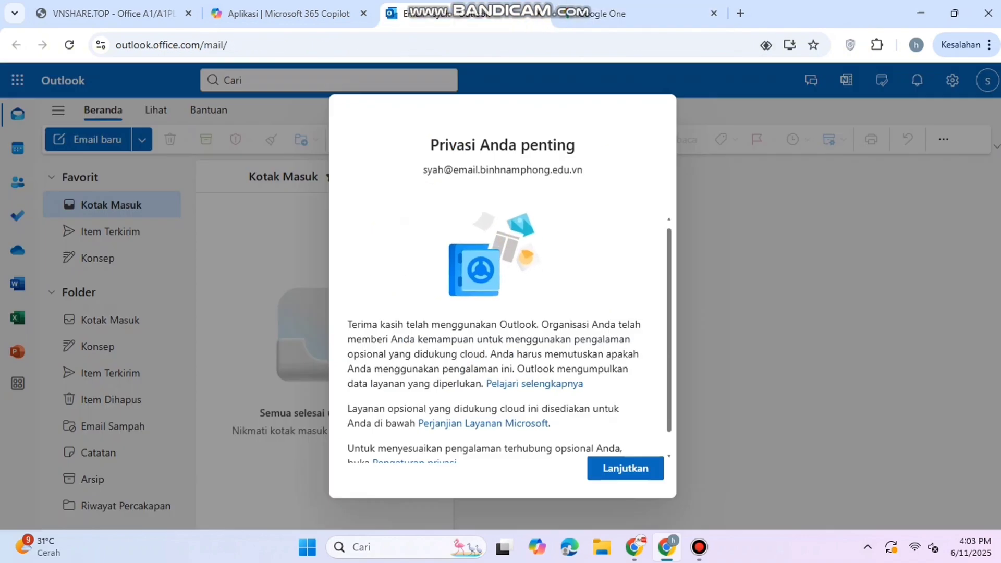
pyautogui.click(625, 468)
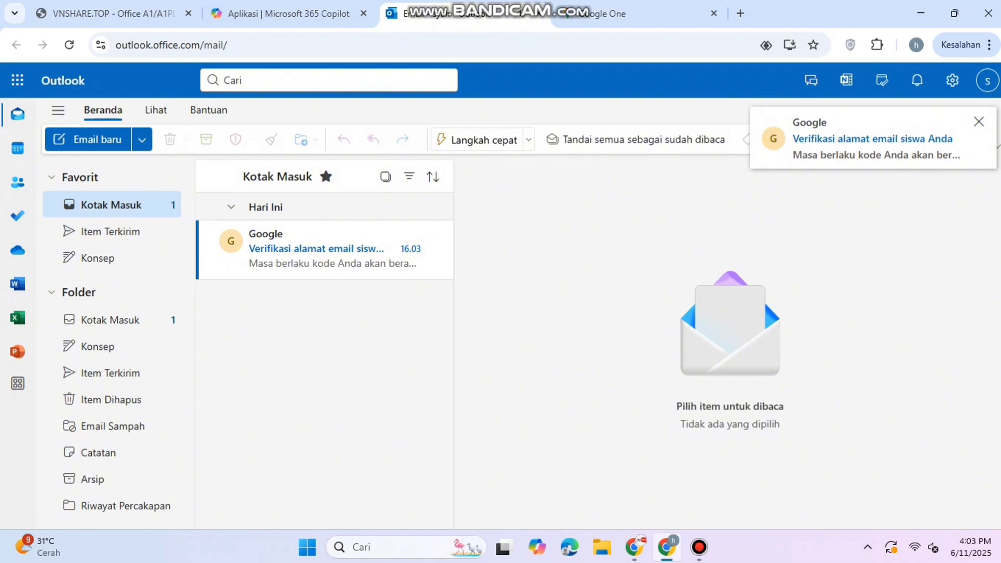
pyautogui.click(334, 250)
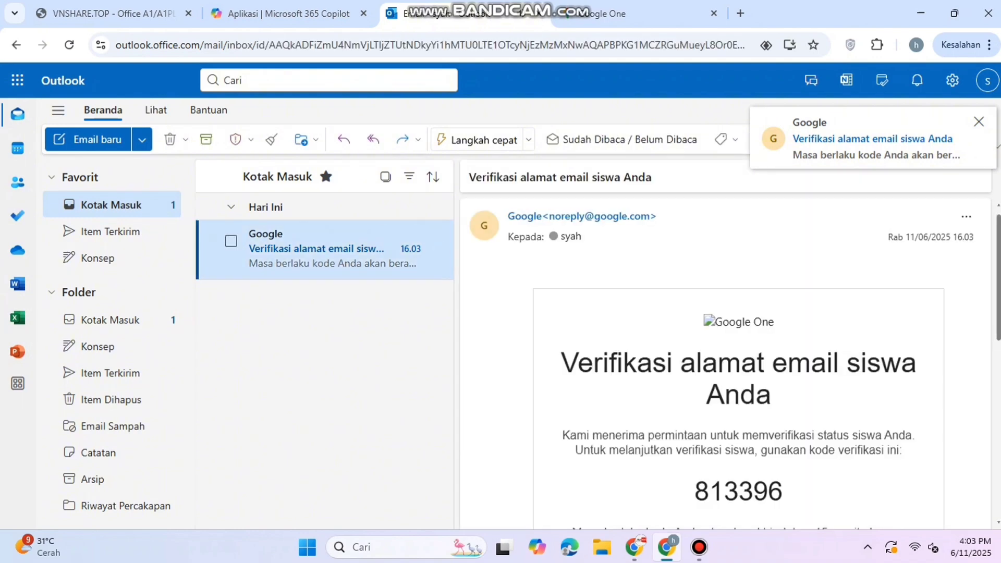
pyautogui.scroll(-2, 724, 365)
pyautogui.moveTo(708, 417); pyautogui.dragTo(782, 418)
pyautogui.hotkey('ctrl', 'c')
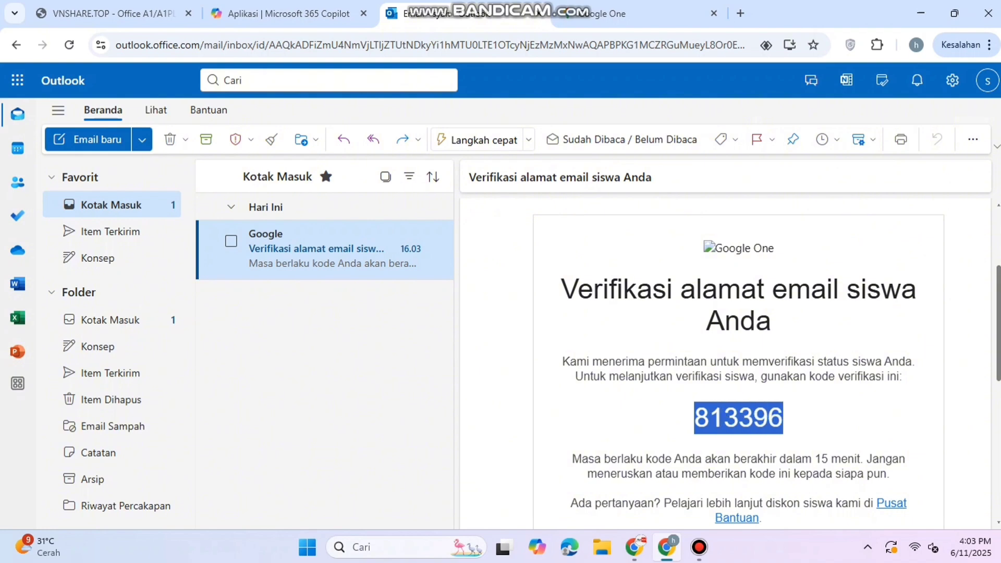
pyautogui.click(641, 13)
# - Enter the emailed verification code to confirm student status
pyautogui.click(502, 270)
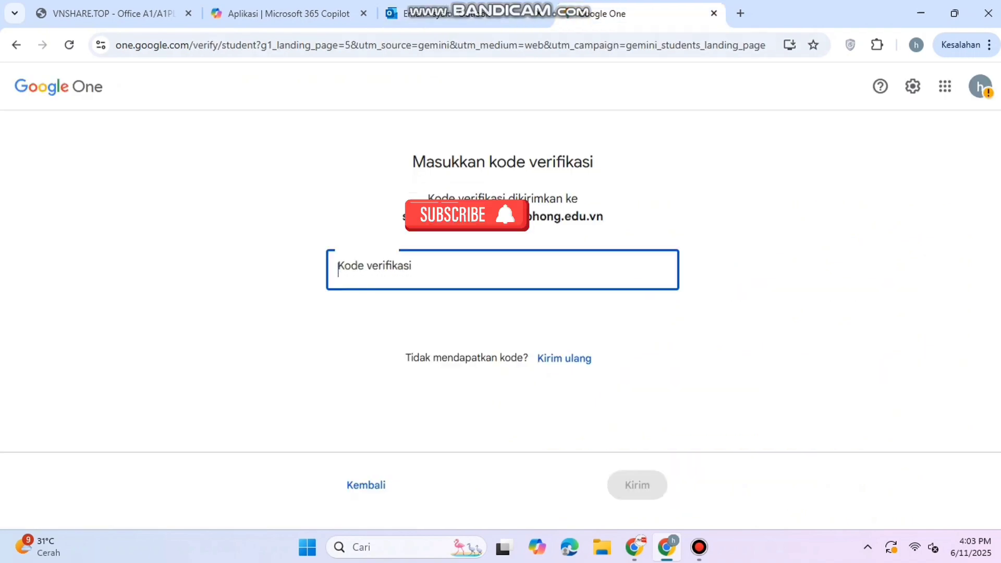
pyautogui.hotkey('ctrl', 'v')
pyautogui.press('Return')
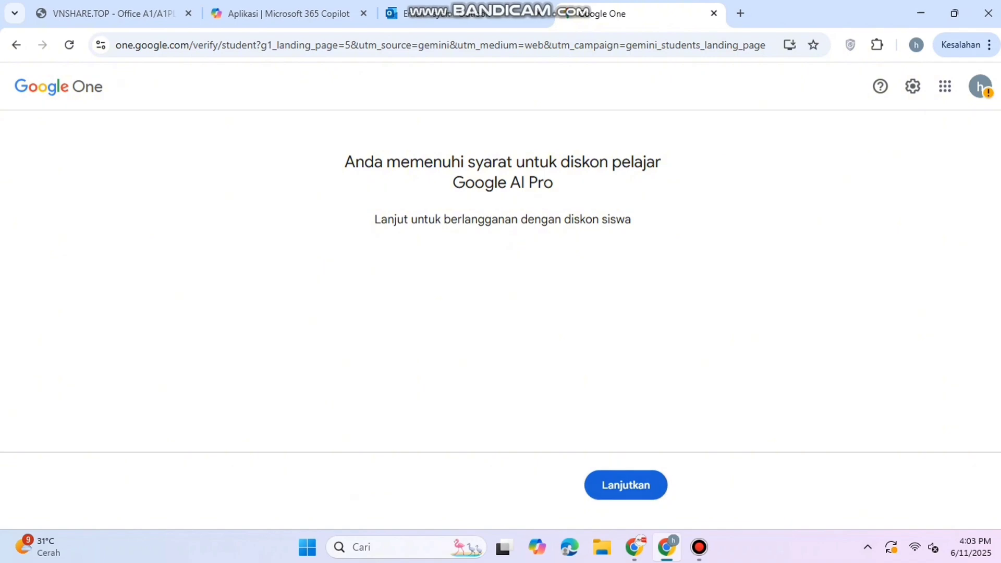
# - Add a credit or debit card and confirm the Google AI Pro subscription
pyautogui.click(626, 485)
pyautogui.scroll(-2, 497, 274)
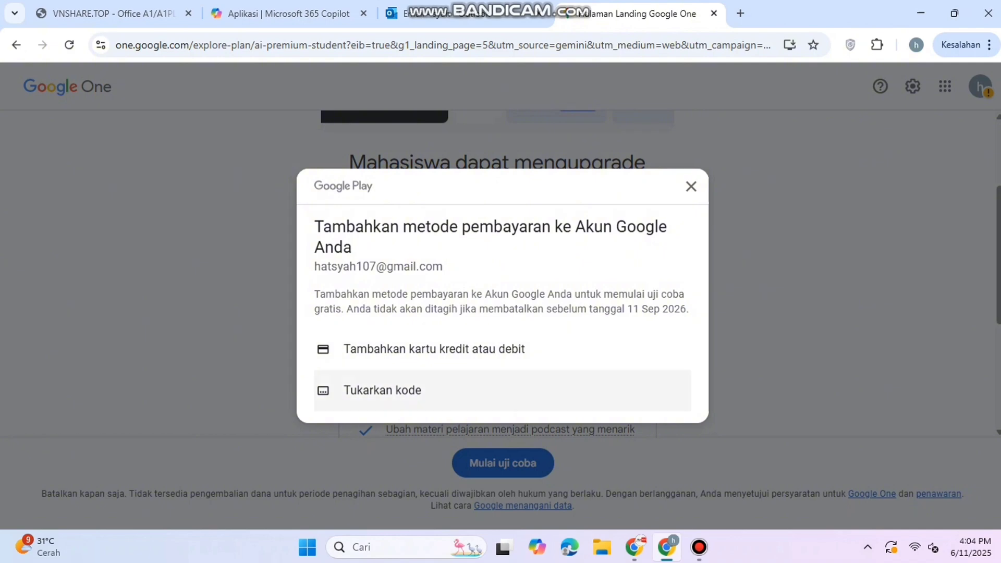
pyautogui.click(392, 356)
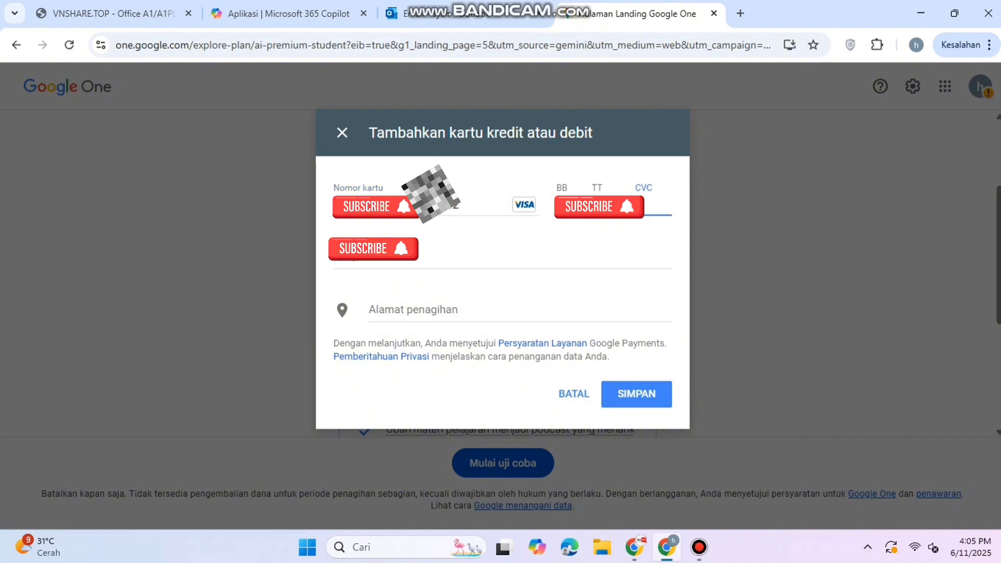
pyautogui.write('96')
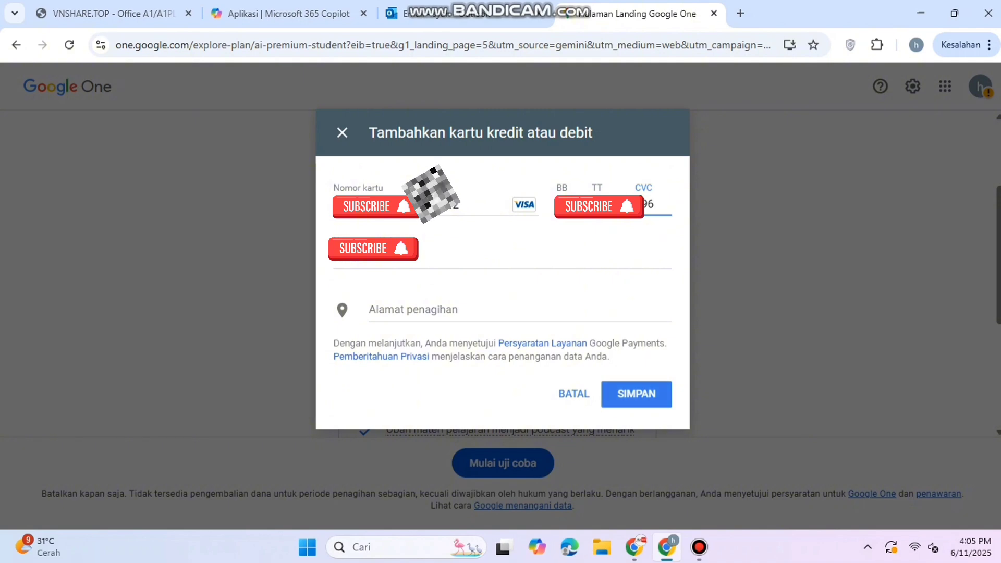
pyautogui.press('Return')
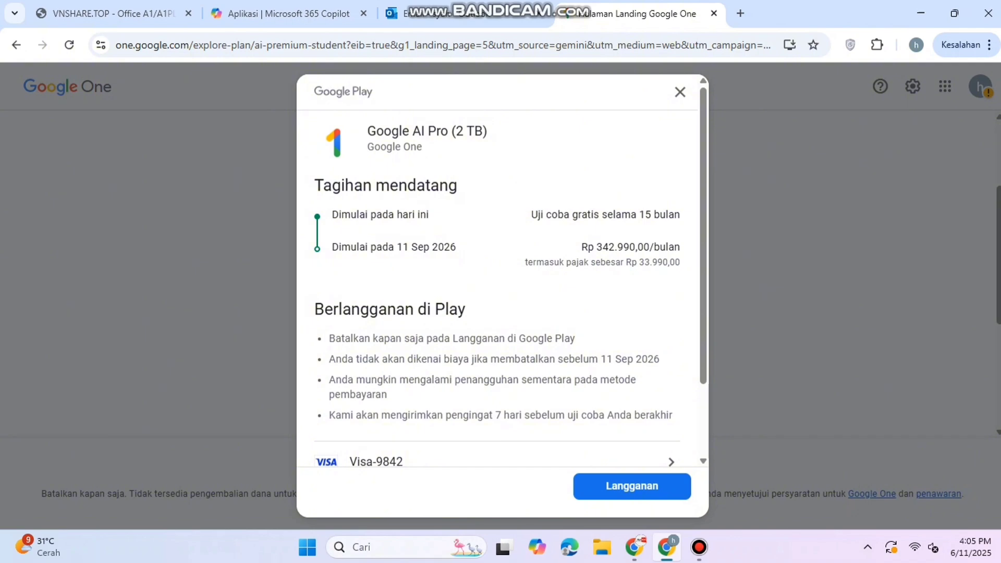
pyautogui.click(632, 486)
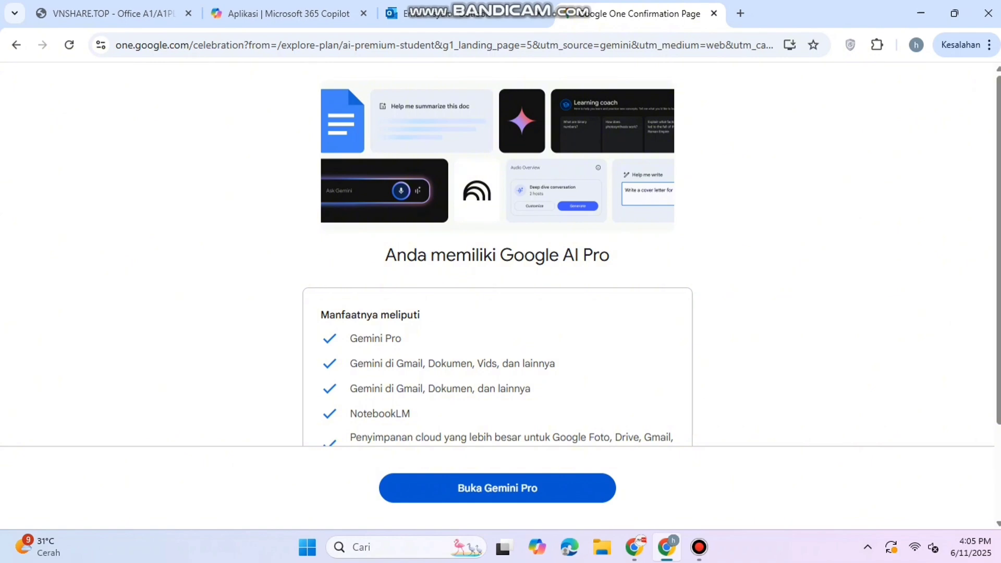
# - Go to Gemini Pro after activation, then start a fresh blank tab
pyautogui.click(498, 488)
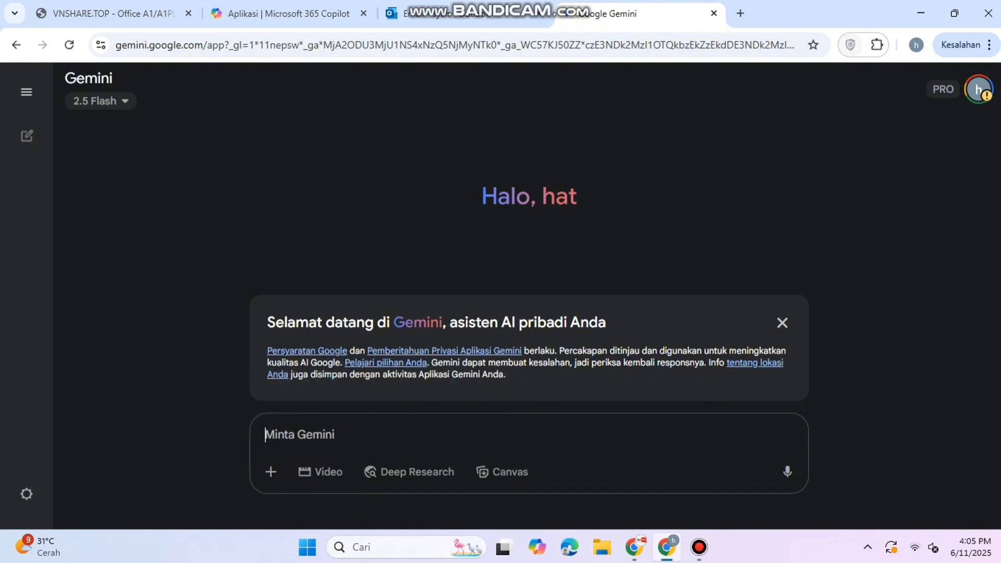
pyautogui.hotkey('ctrl', 't')
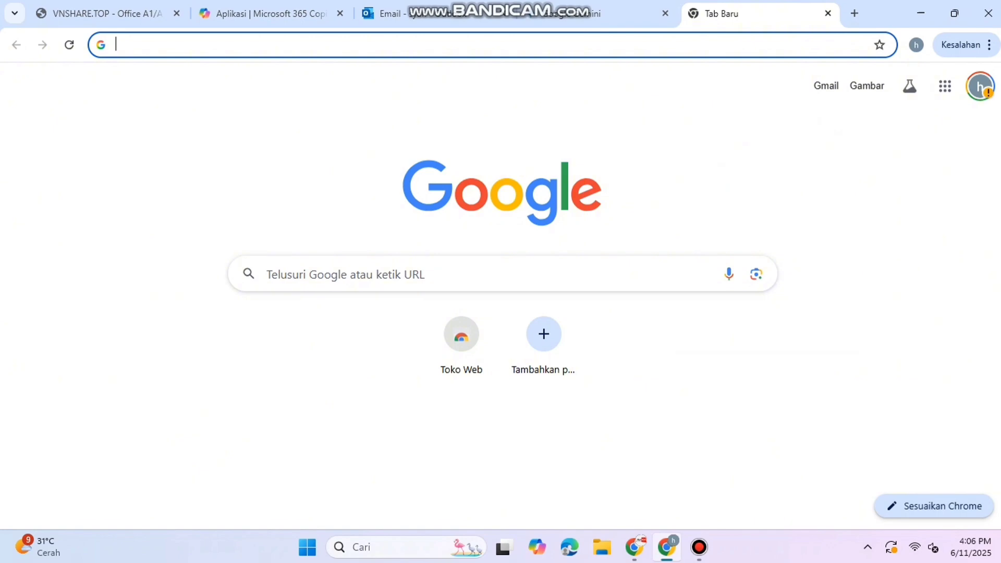
# - Find the 1VPN extension in the Chrome Web Store, install it, and pin it
pyautogui.write('1P')
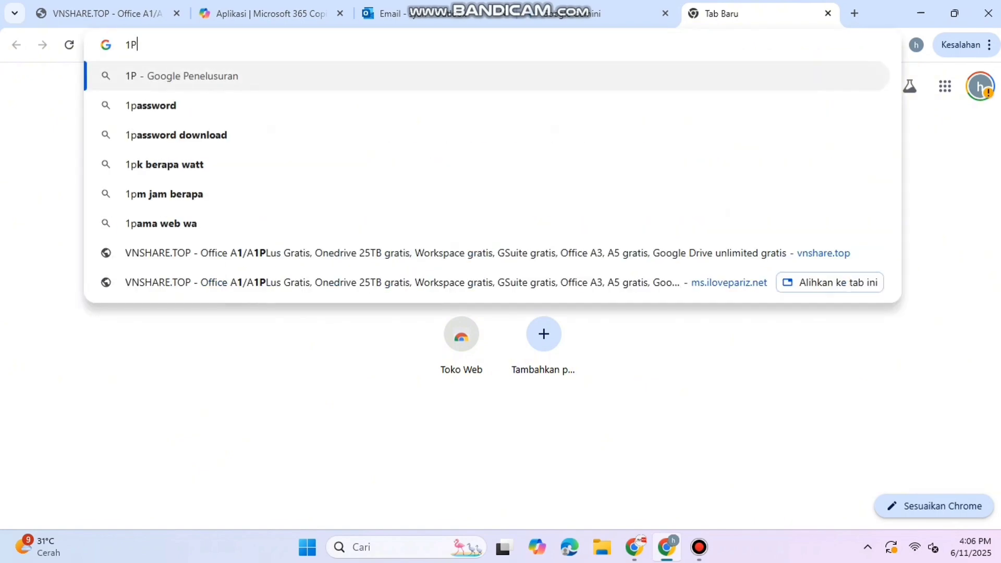
pyautogui.write('vn')
pyautogui.press('Return')
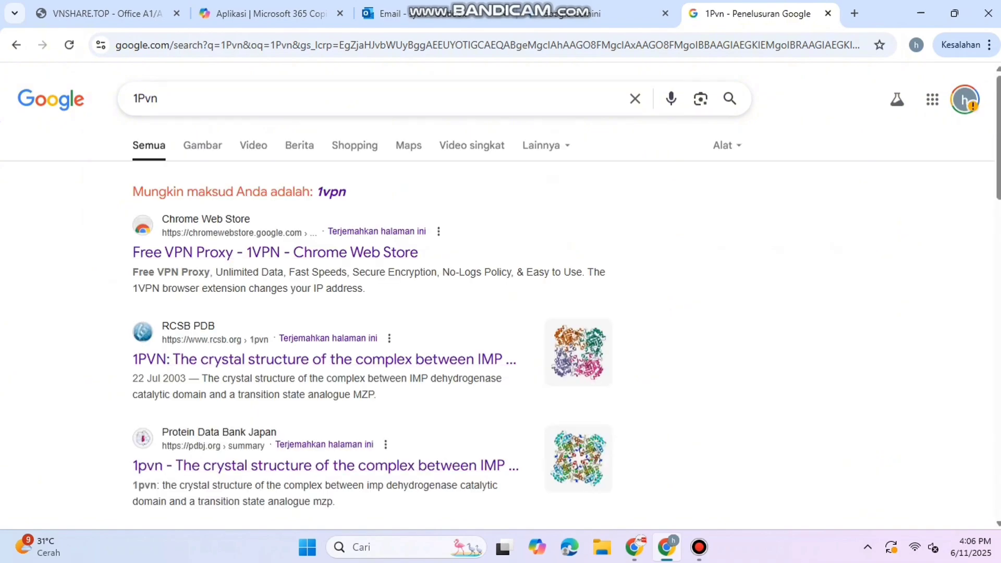
pyautogui.click(275, 253)
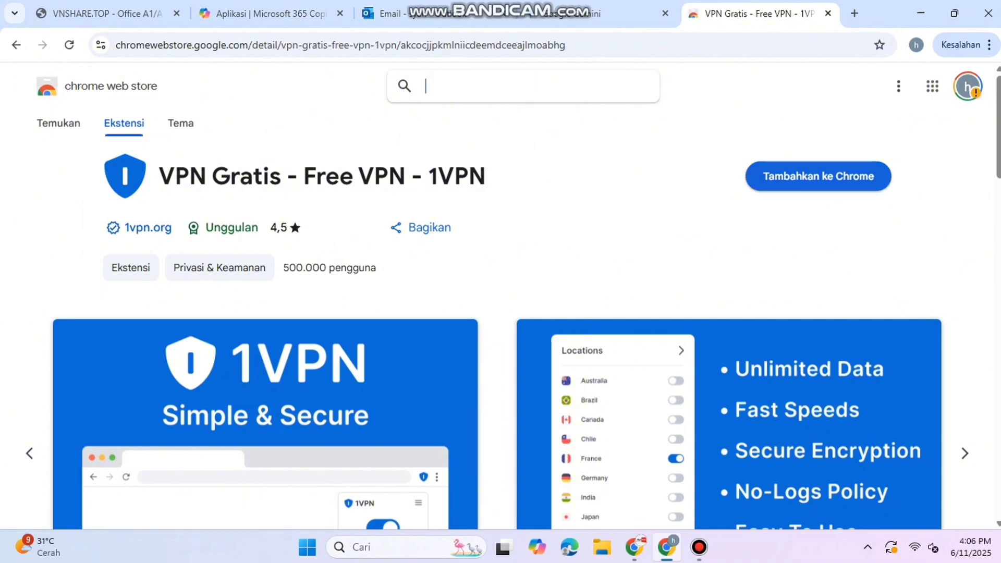
pyautogui.click(818, 177)
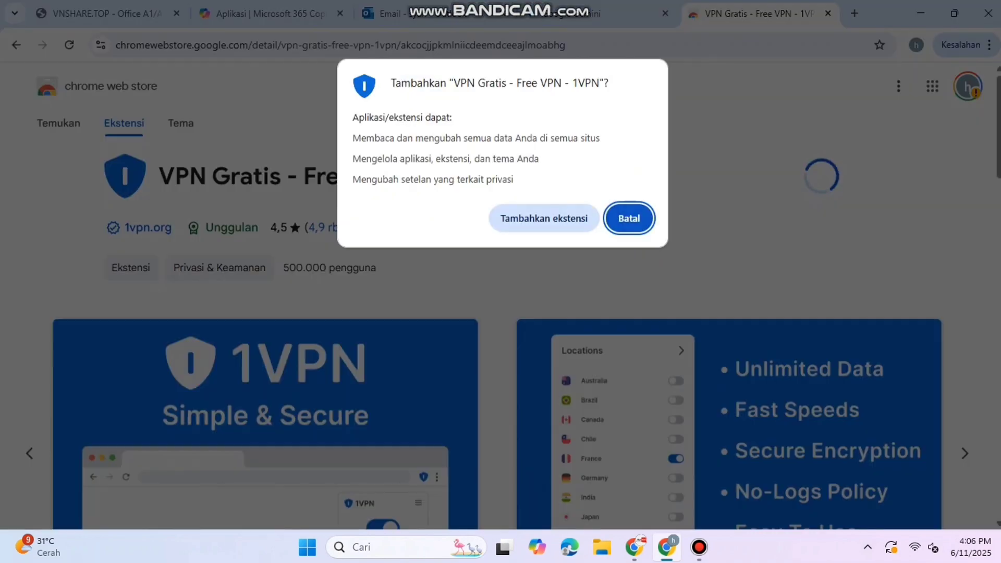
pyautogui.click(545, 218)
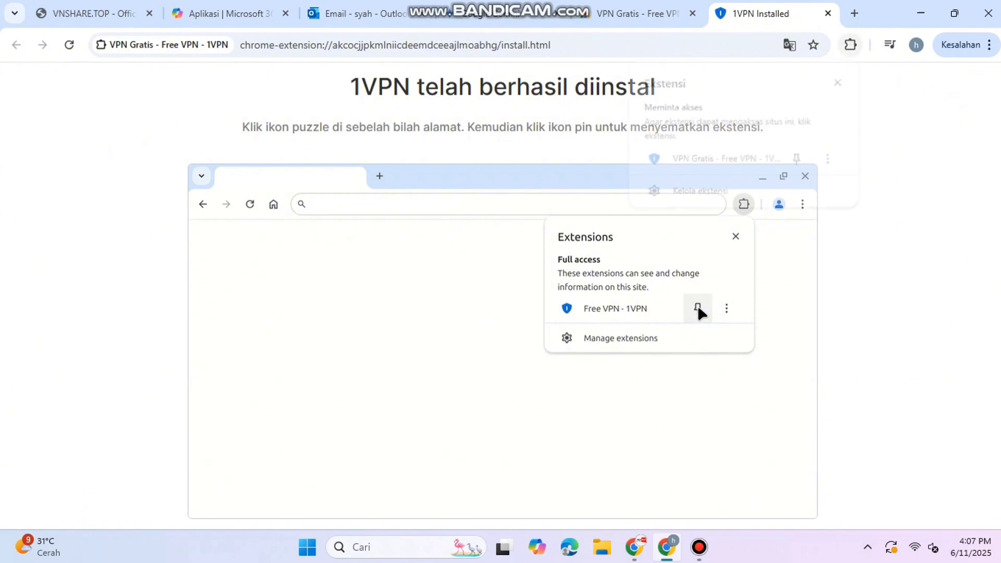
pyautogui.click(830, 159)
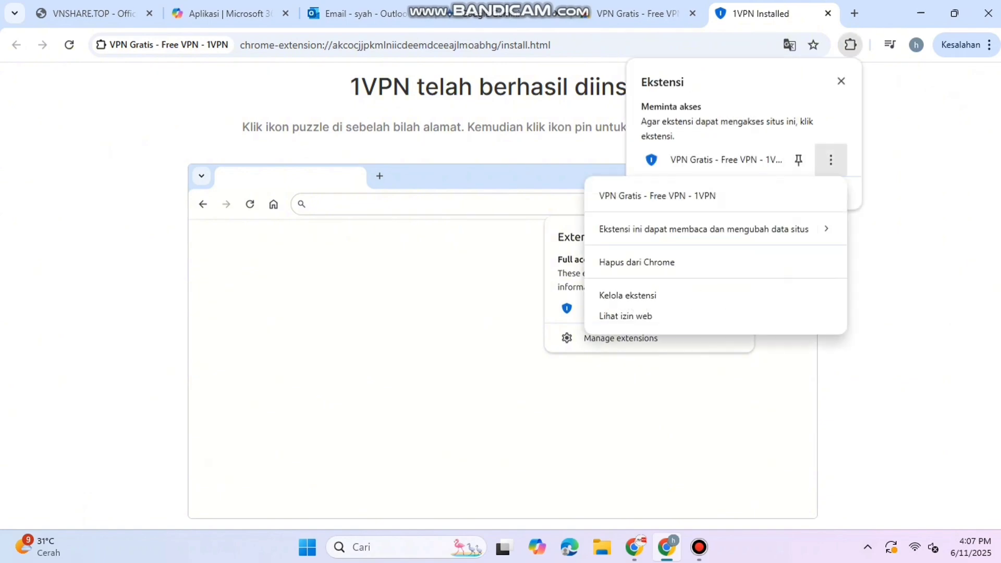
pyautogui.click(798, 160)
# - Connect 1VPN to the US West (Barat AS) server and close the extra tabs
pyautogui.click(823, 45)
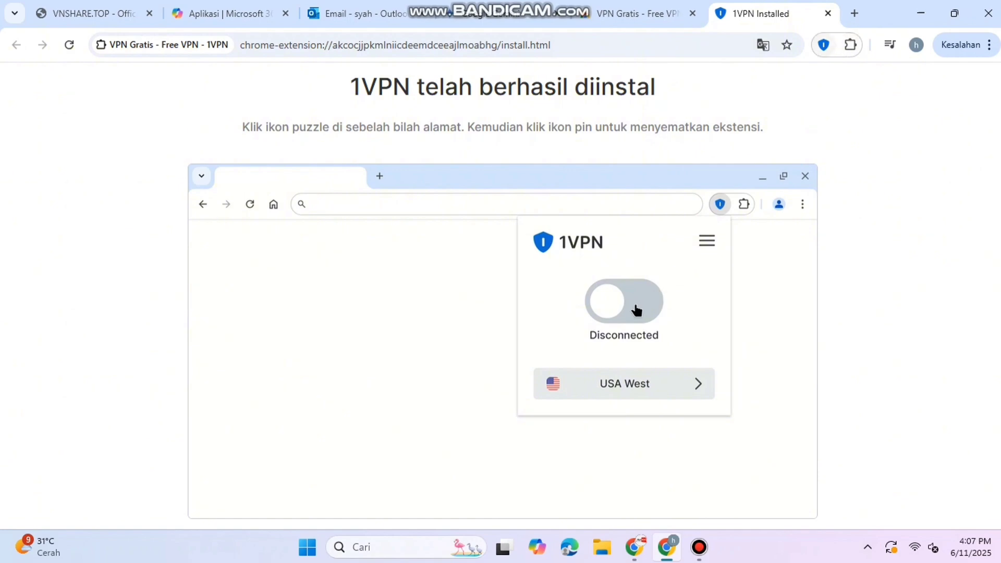
pyautogui.click(824, 45)
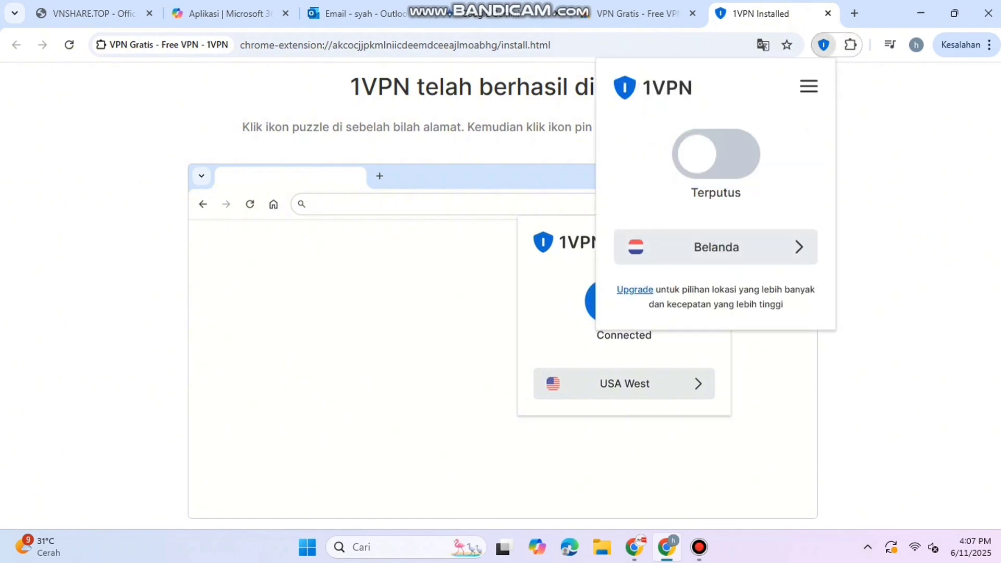
pyautogui.click(715, 247)
pyautogui.click(804, 168)
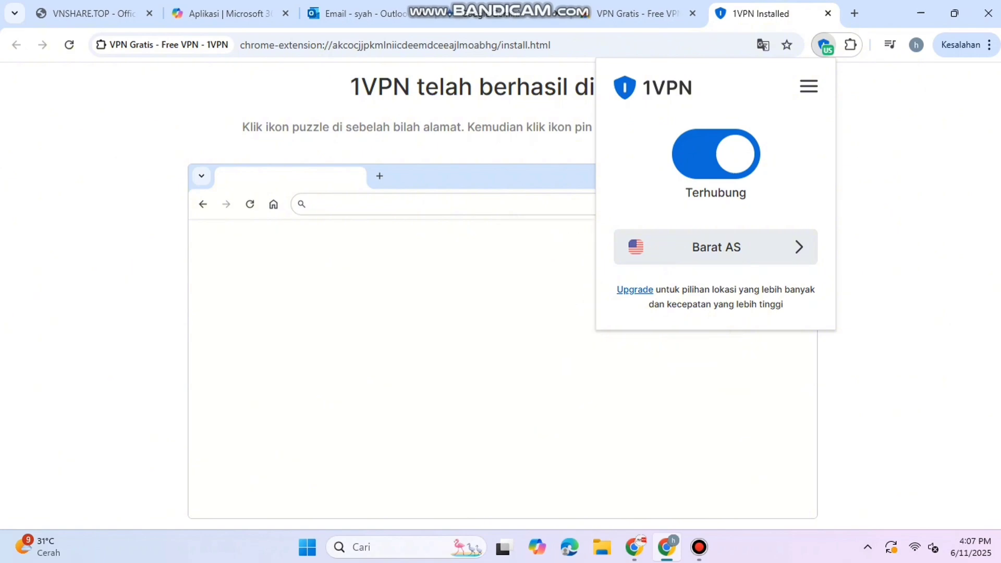
pyautogui.click(824, 45)
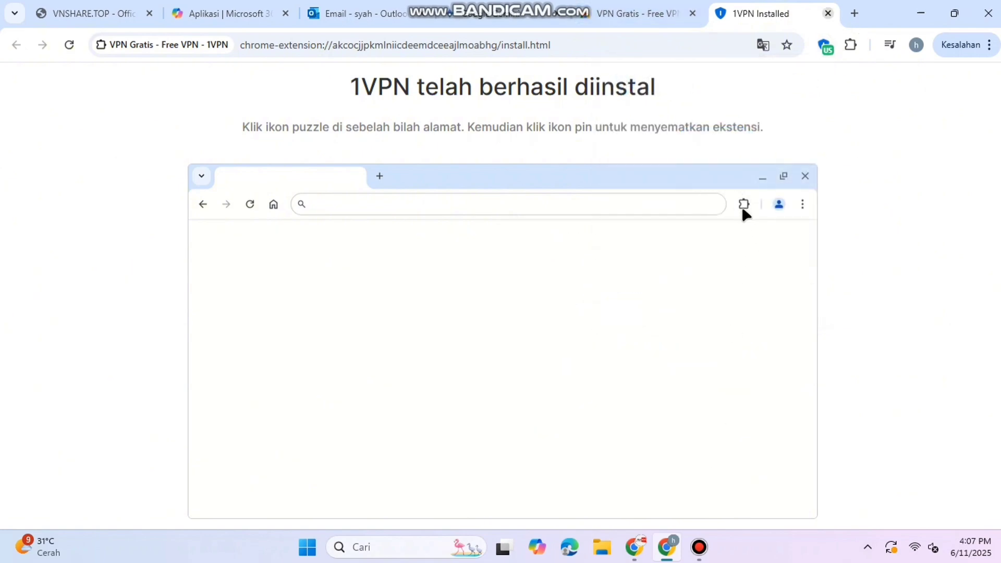
pyautogui.click(827, 13)
pyautogui.click(827, 13)
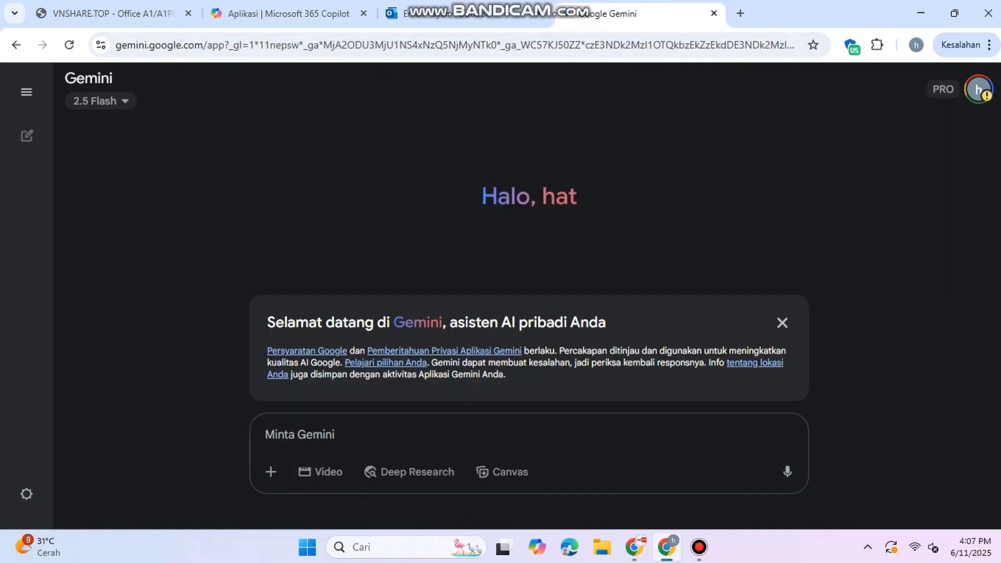
# - Reload Gemini through the VPN, make a Veo toy-truck clip, and download it as Video_Ready_Tiny_Trucks.mp4
pyautogui.click(521, 45)
pyautogui.press('Return')
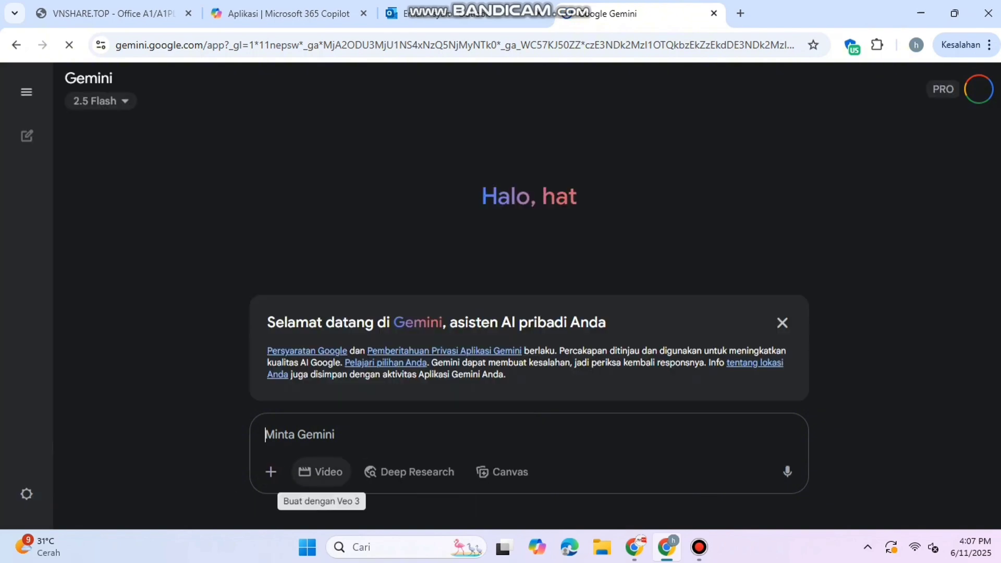
pyautogui.click(320, 472)
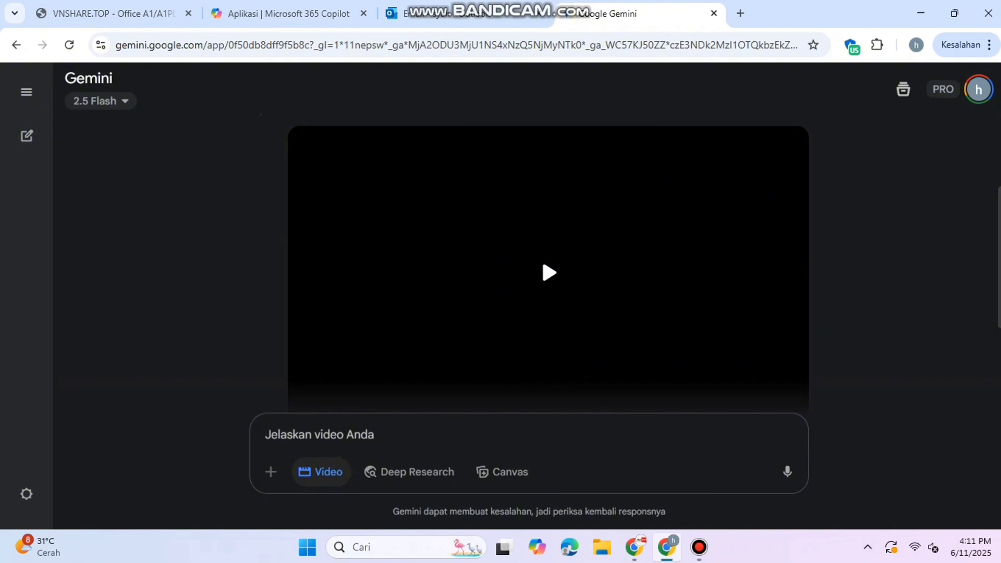
pyautogui.click(542, 258)
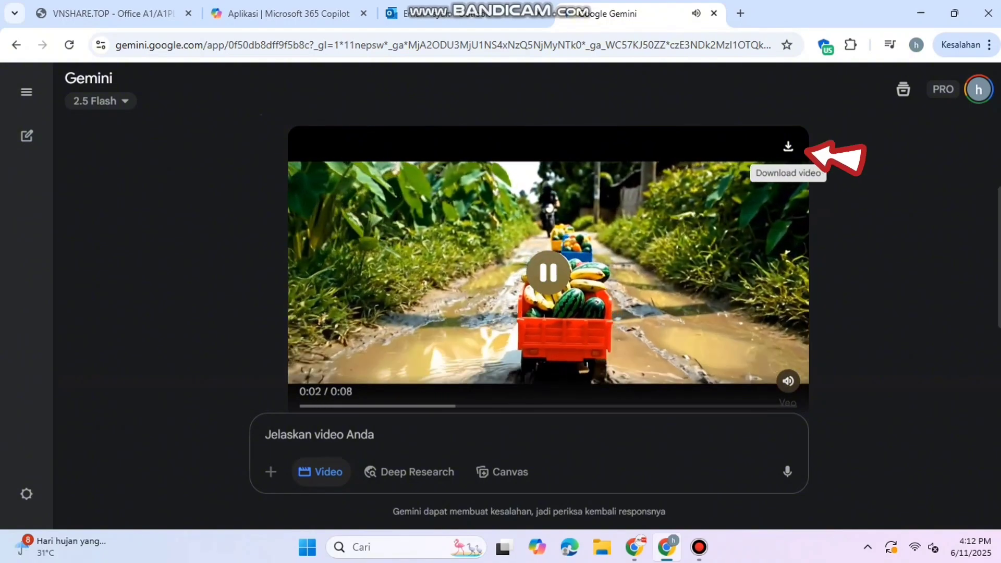
pyautogui.click(787, 146)
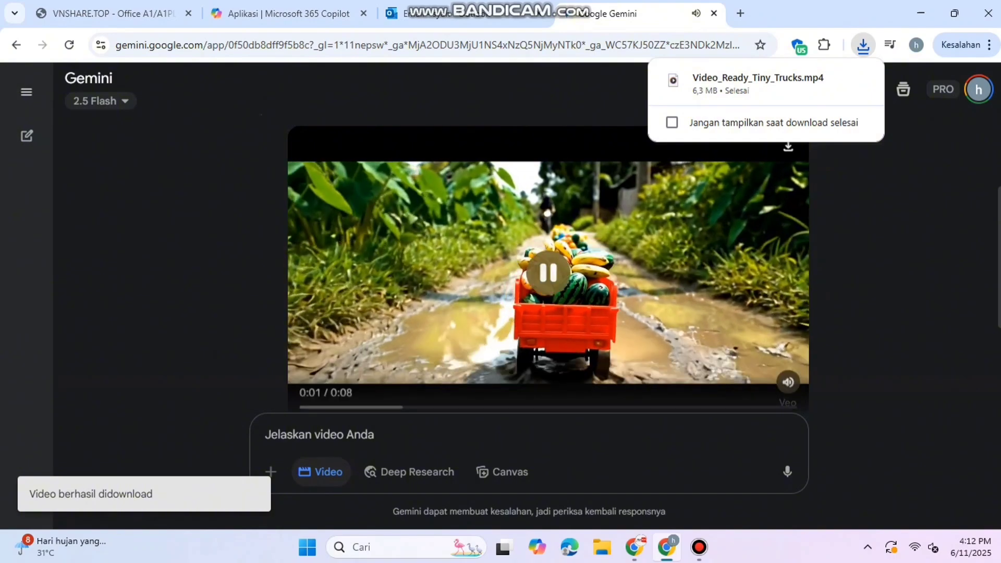
# - Open Video_Ready_Tiny_Trucks.mp4 from the downloads list so it plays in Media Player
pyautogui.click(549, 272)
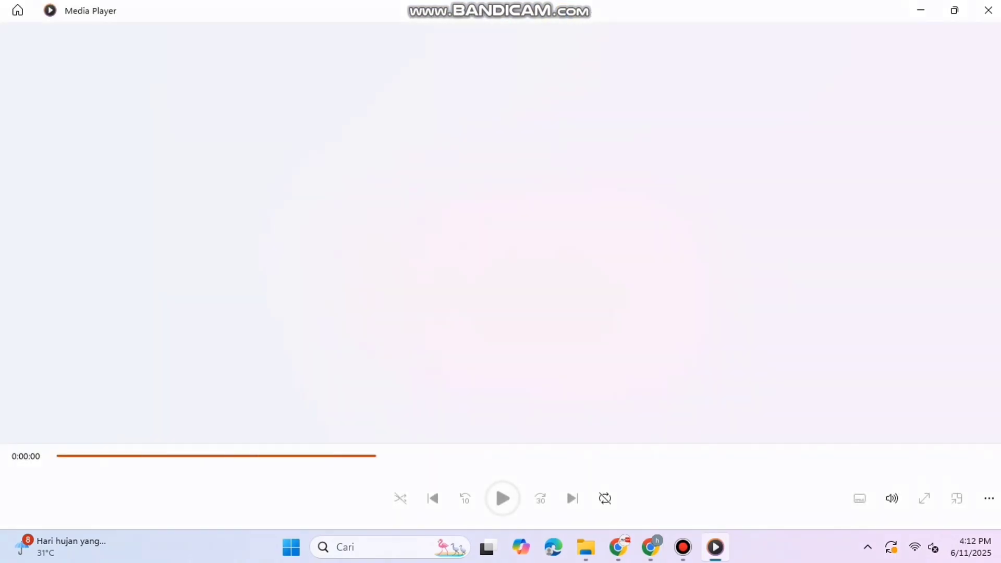